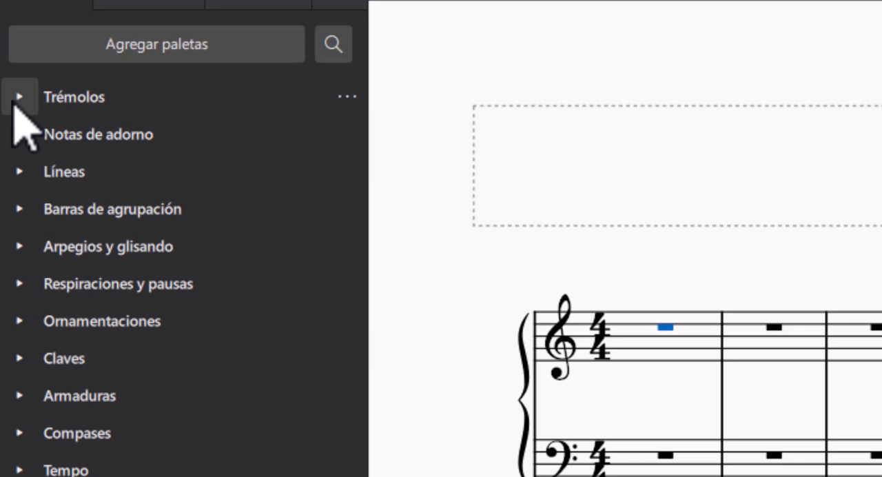
Step: Examine the symbols in the Trémolos, Notas de adorno and Líneas palettes, closing each one before the following palette
click(15, 102)
click(15, 102)
click(19, 102)
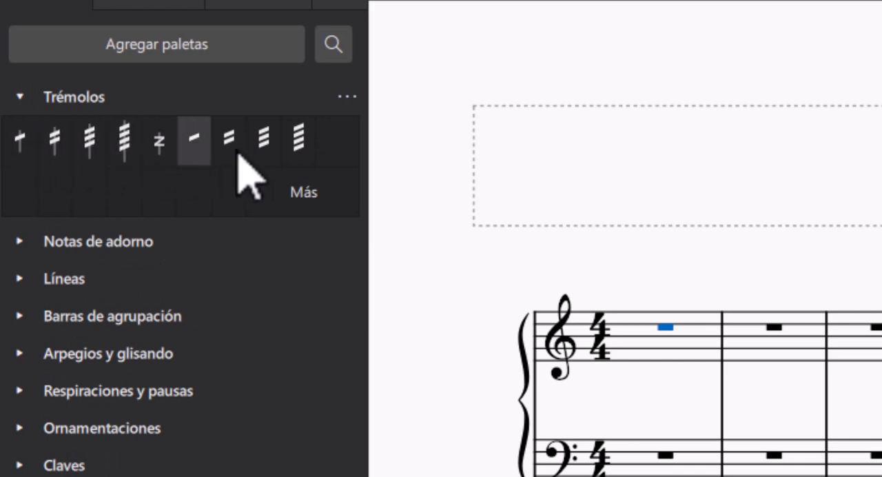
click(20, 96)
click(27, 135)
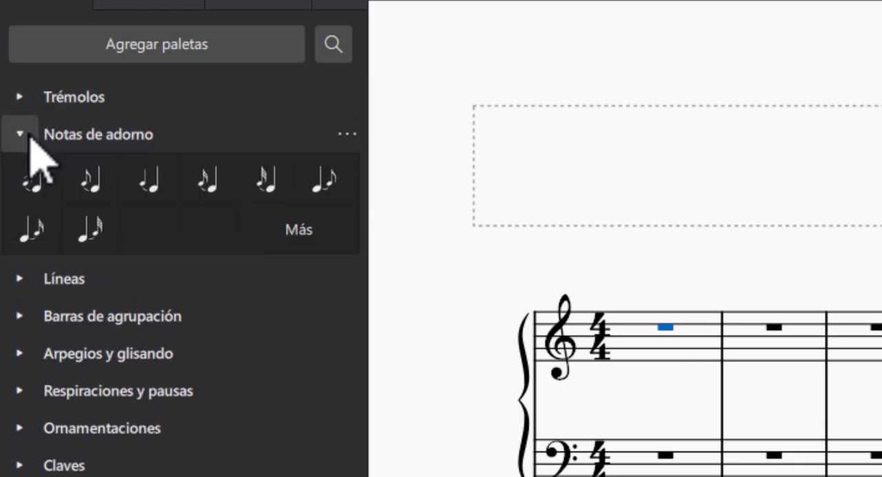
click(20, 133)
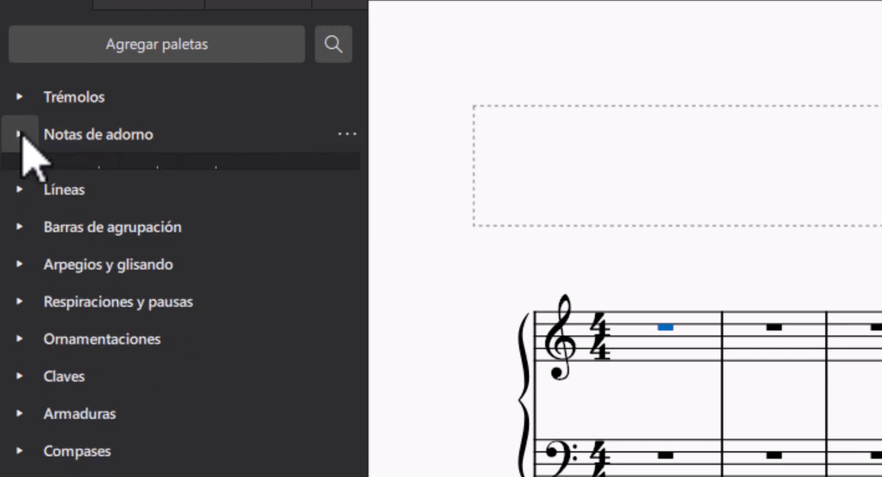
click(28, 173)
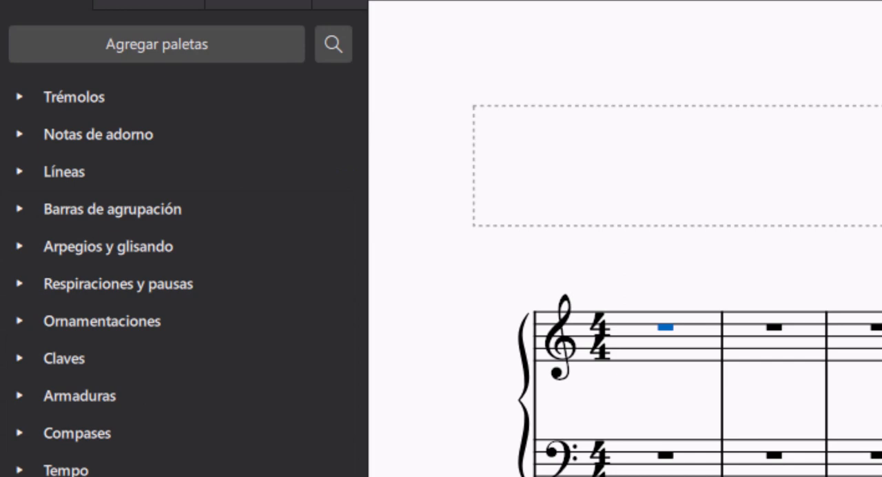
Step: Examine the symbols offered in the Arpegios y glisando and Respiraciones y pausas palettes
click(19, 247)
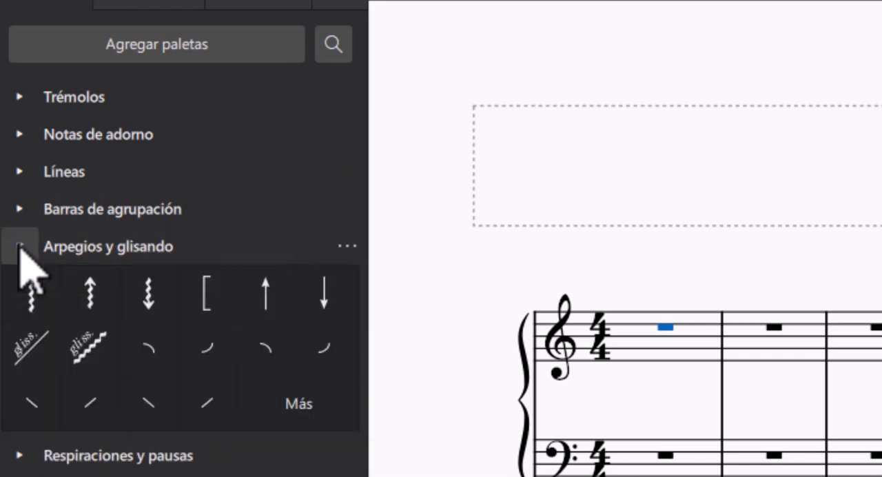
click(19, 249)
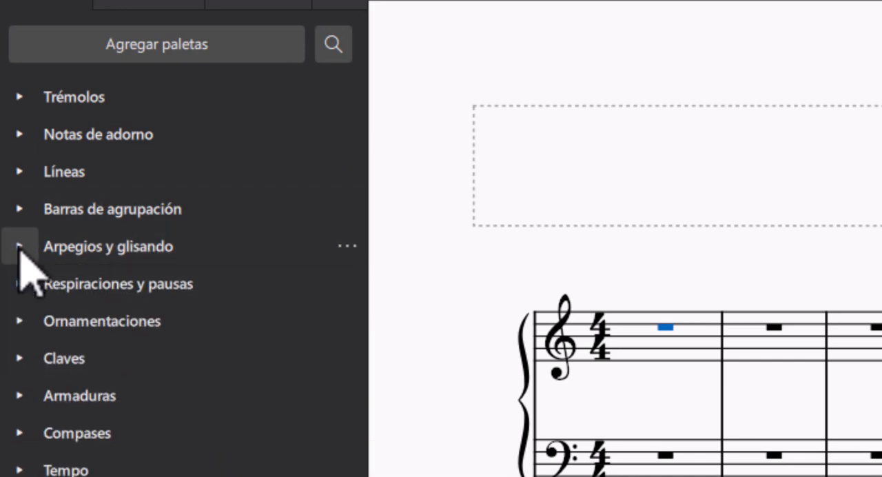
click(19, 251)
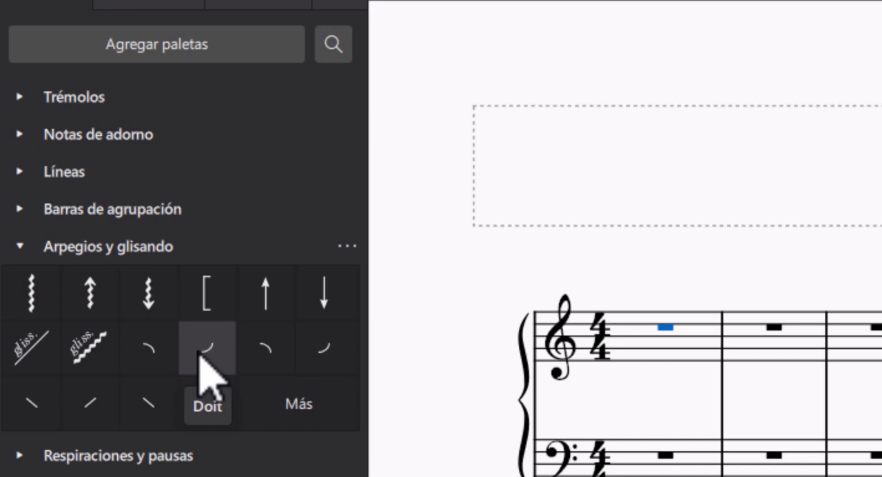
click(12, 256)
click(12, 281)
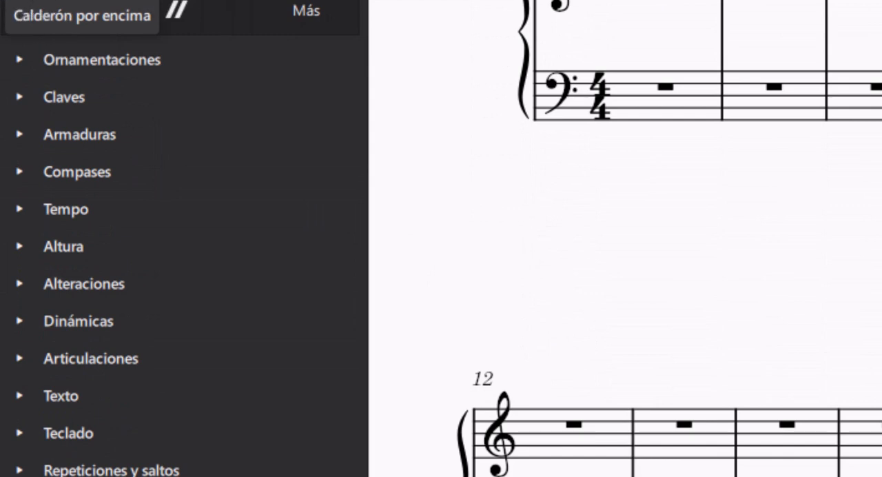
Step: Examine the contents of the Ornamentaciones, Claves and Armaduras palettes, leaving all of them collapsed
click(20, 0)
click(23, 0)
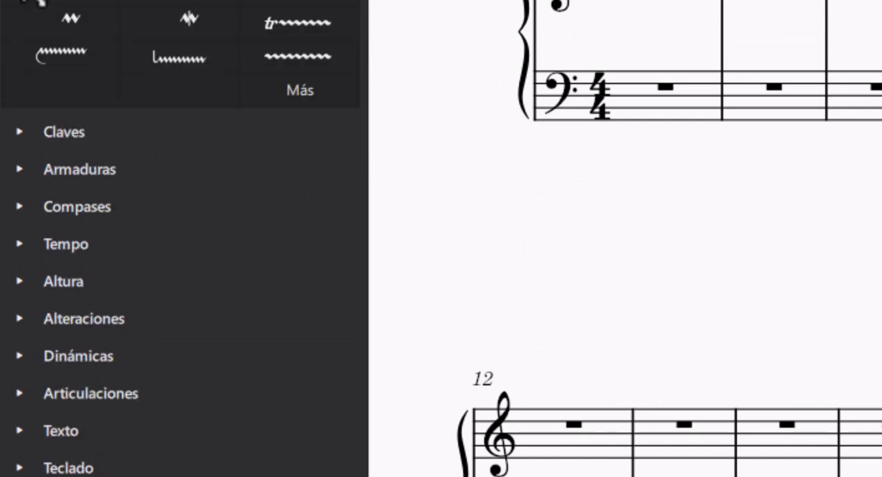
click(34, 0)
click(34, 0)
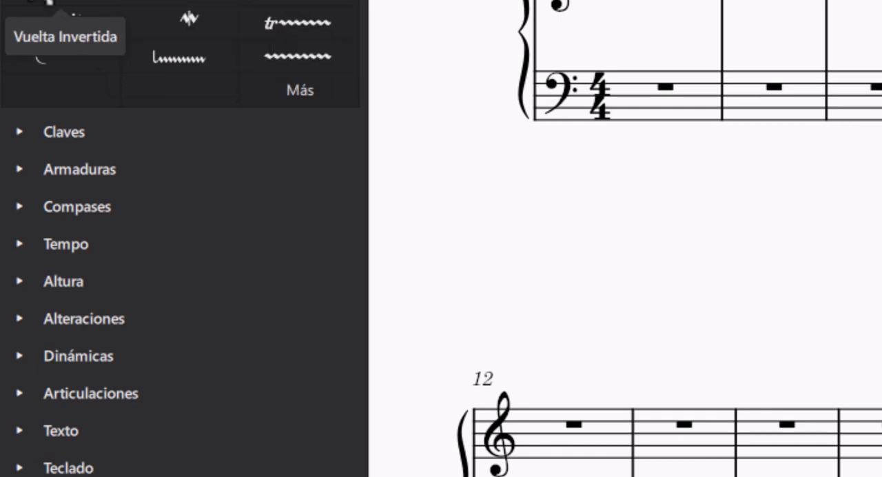
click(29, 0)
click(27, 0)
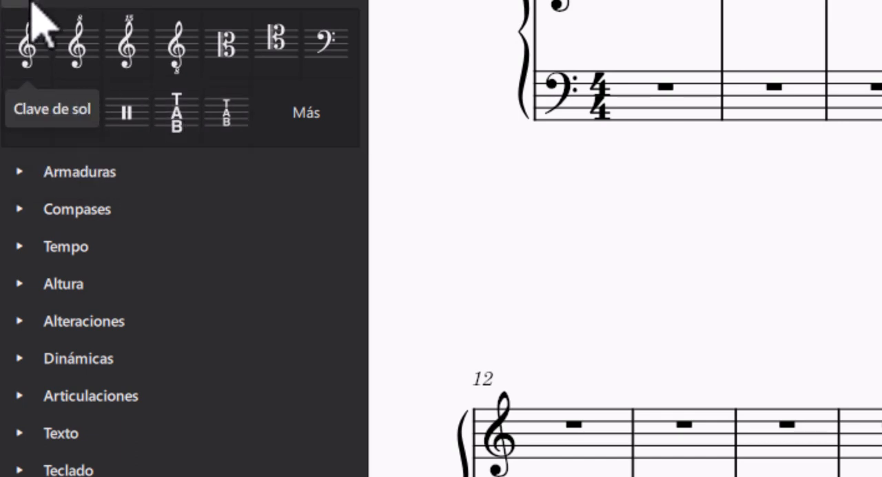
scroll(27, 14, down, 3)
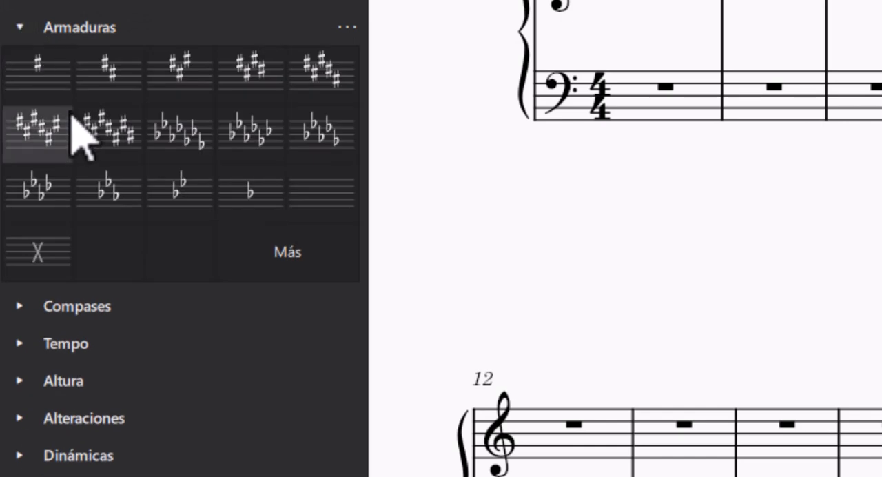
click(36, 28)
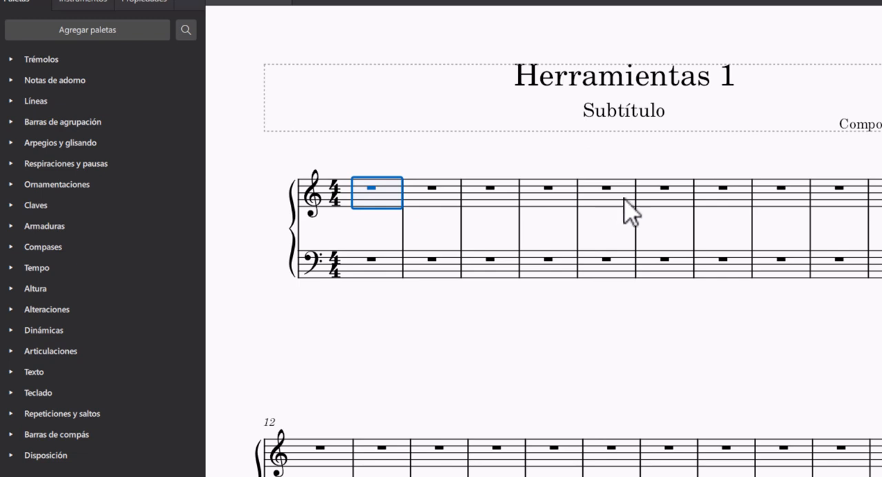
Step: Add the two-sharp key signature from the Armaduras palette at the fifth measure of the first system
click(431, 199)
click(503, 205)
click(533, 205)
key(Escape)
click(597, 194)
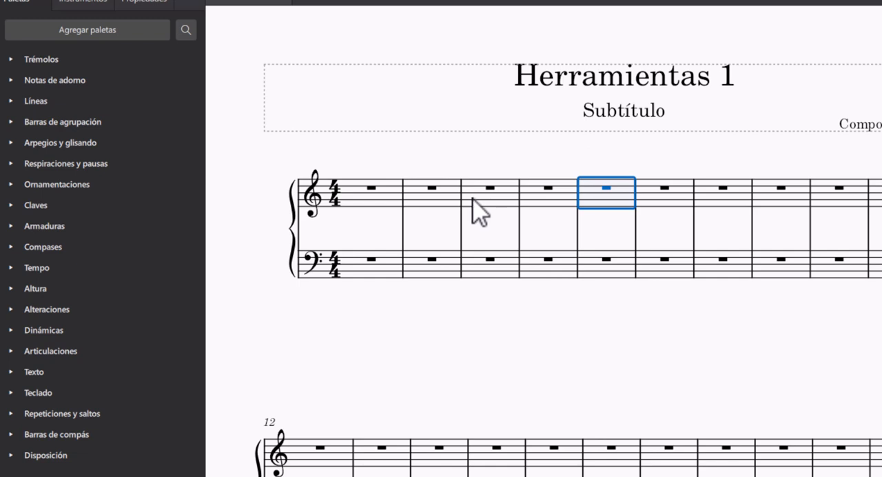
click(4, 231)
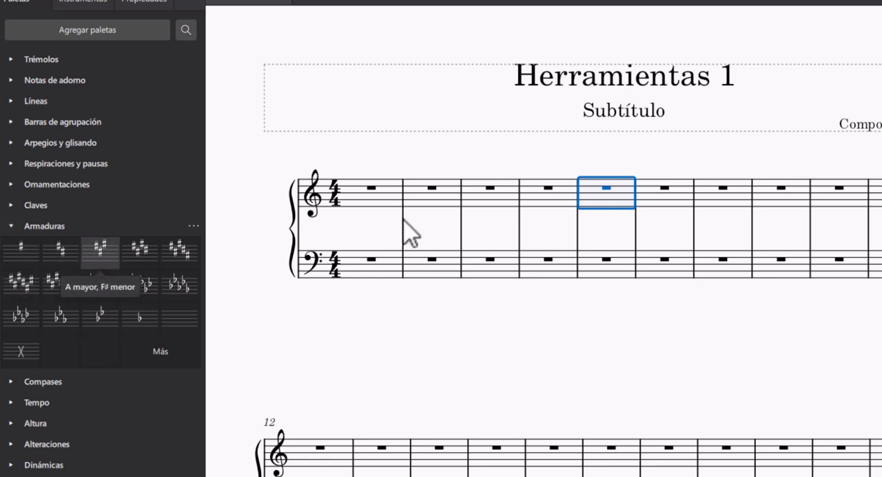
click(597, 166)
click(600, 193)
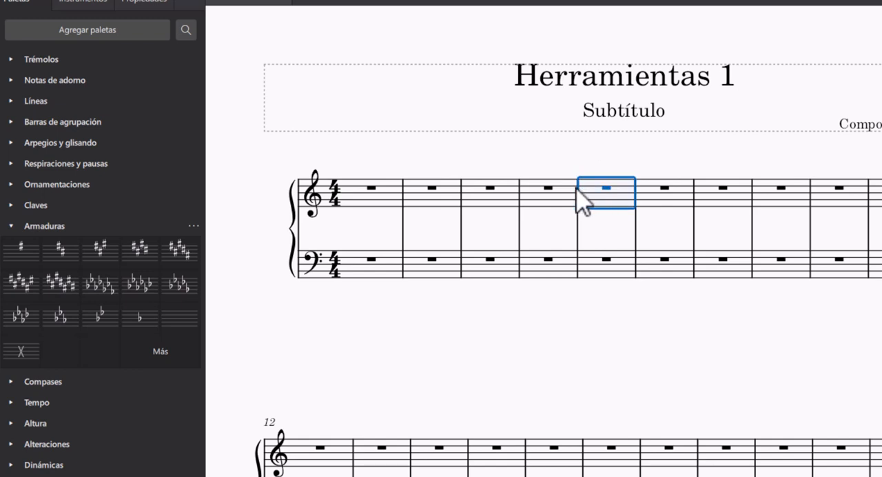
click(67, 255)
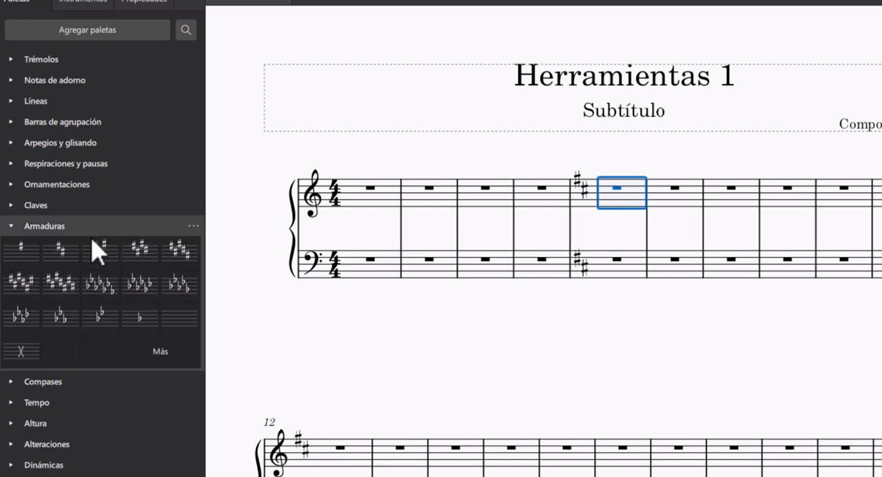
Step: Undo the key signature added at the fifth measure and collapse the Armaduras palette
click(578, 166)
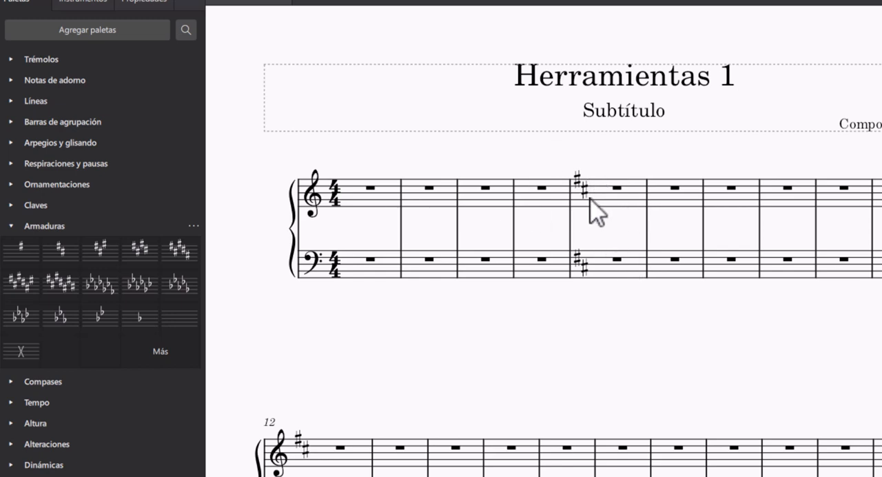
key(ctrl+z)
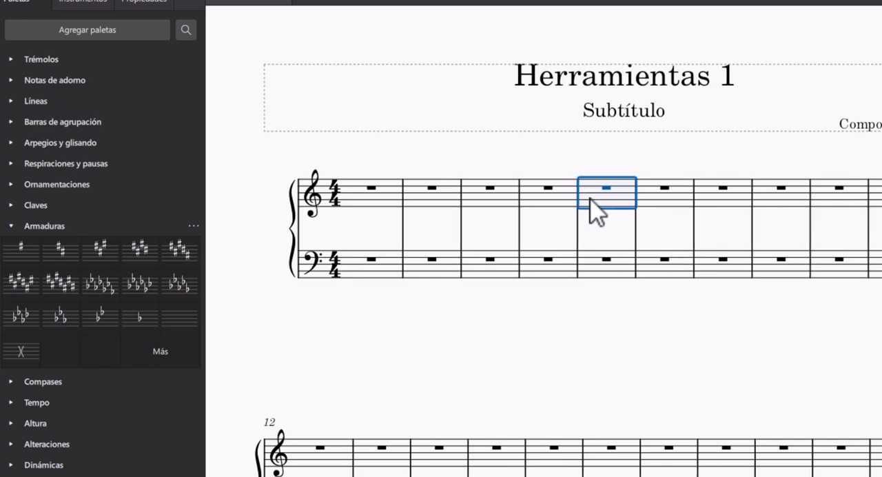
click(10, 231)
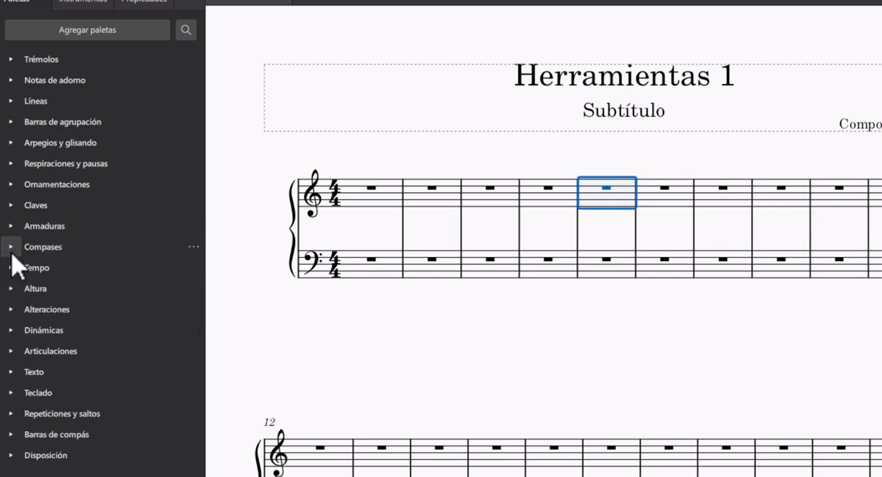
Step: Change the time signature to 3/4 starting at the eighth measure, using the Compases palette
click(11, 249)
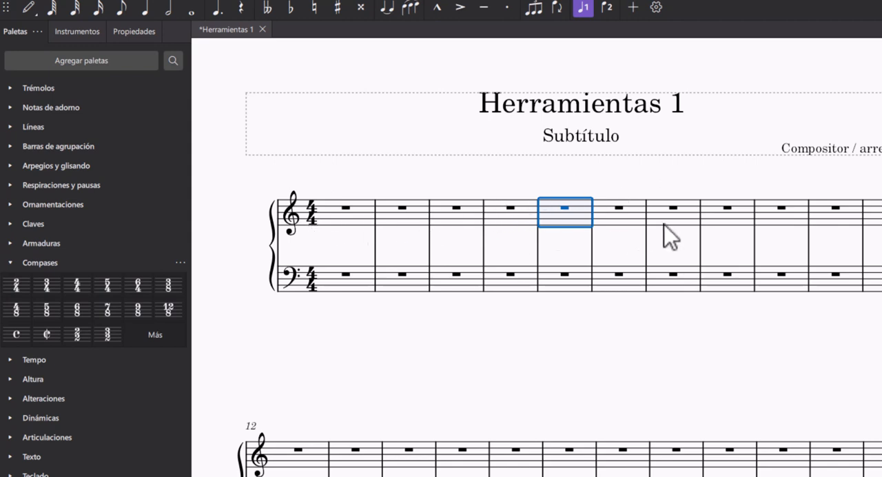
click(716, 221)
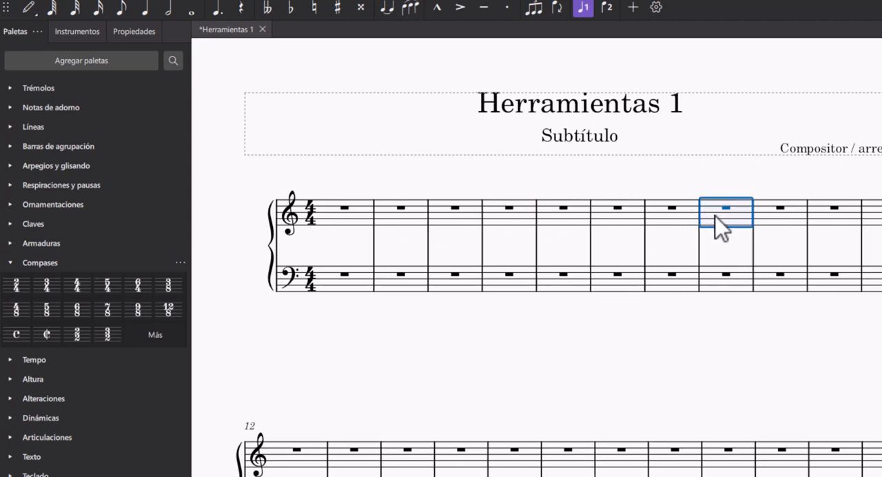
click(47, 297)
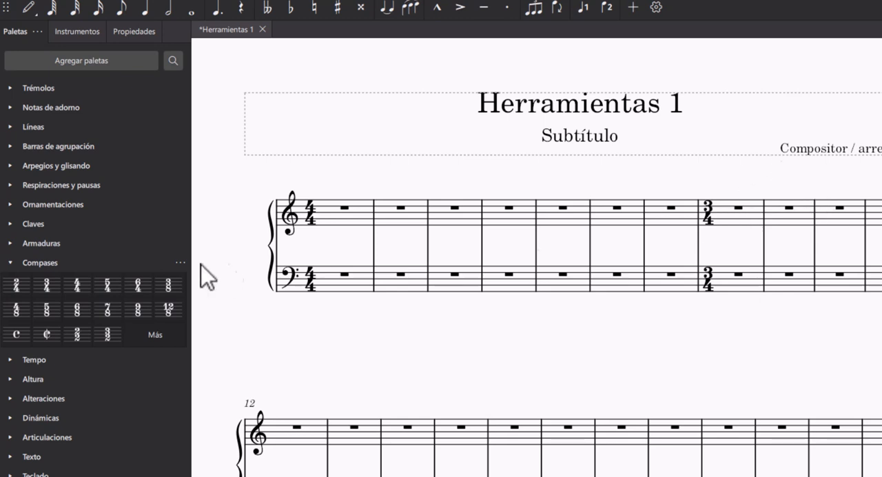
click(7, 265)
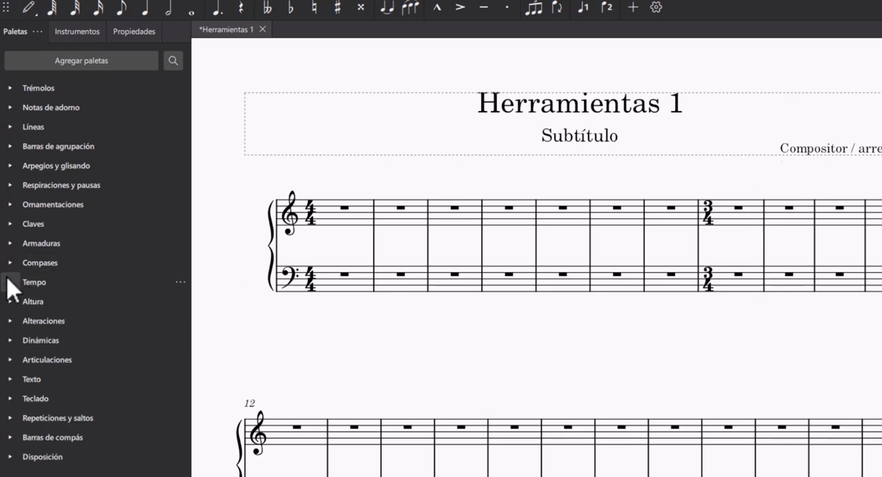
Step: Add the quarter note = 80 tempo marking from the Tempo palette at the first measure
click(10, 283)
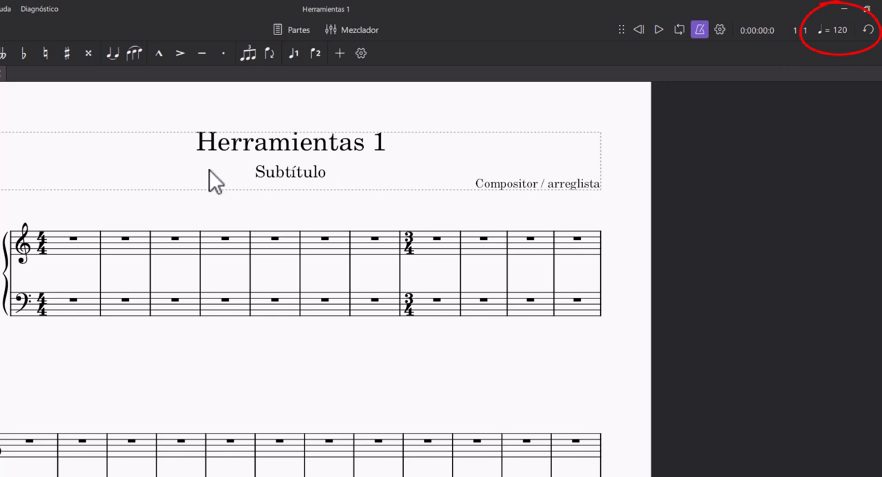
click(71, 246)
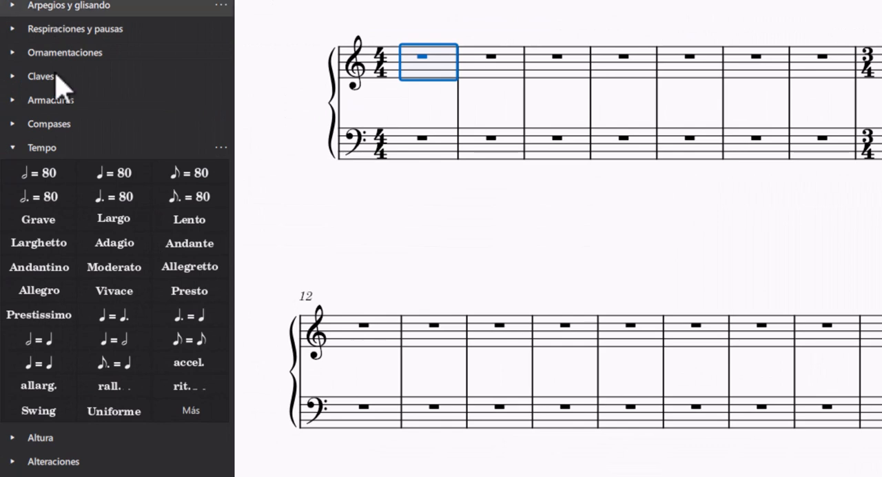
click(120, 181)
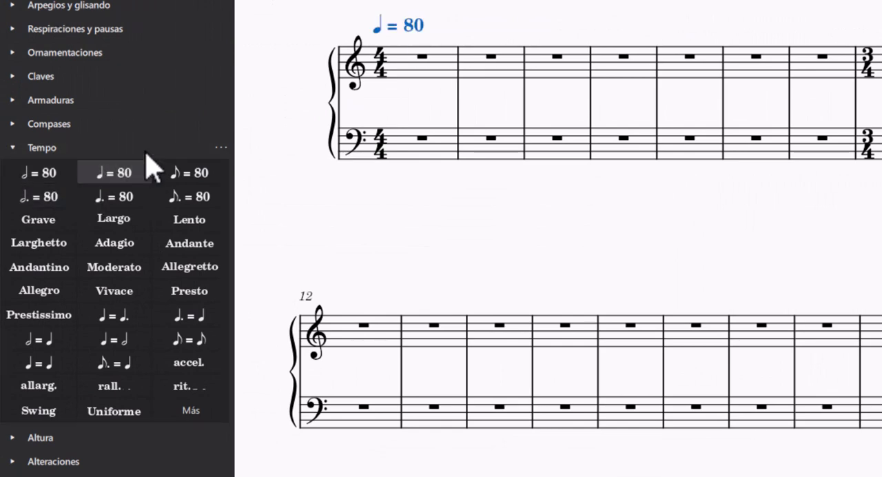
Step: Set the tempo marking above the first measure to quarter note = 70
double_click(418, 26)
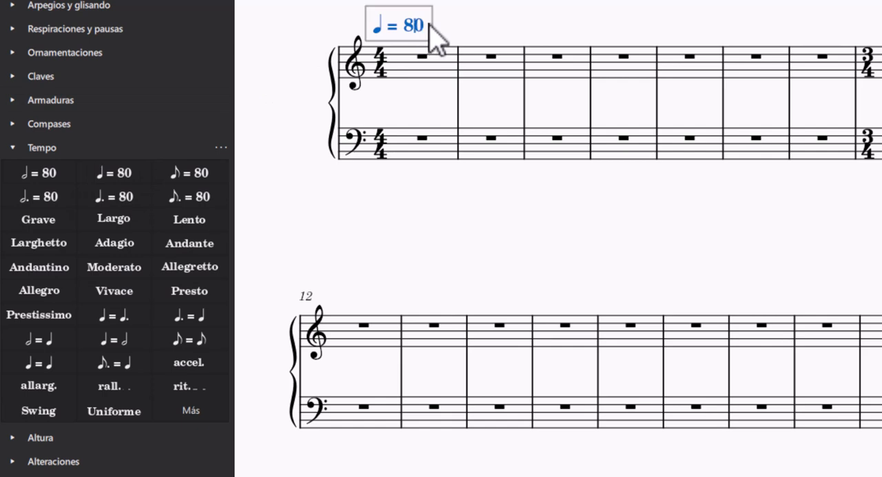
key(ctrl+a)
double_click(416, 26)
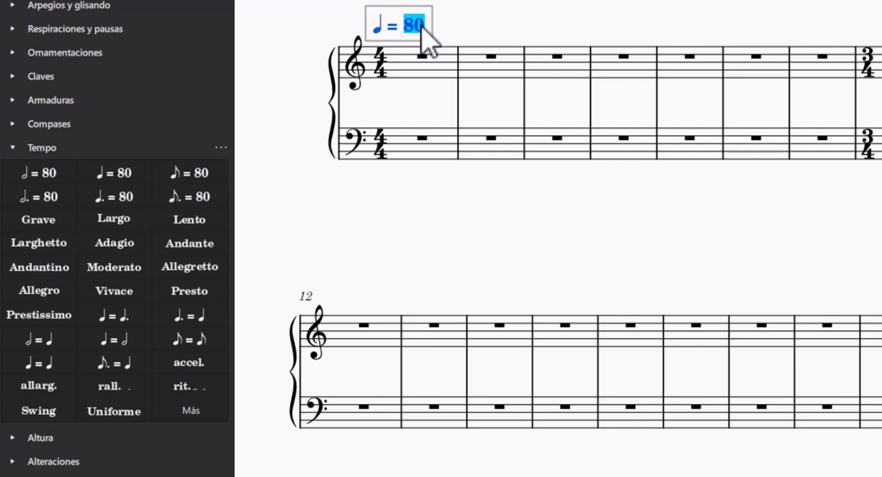
text(7)
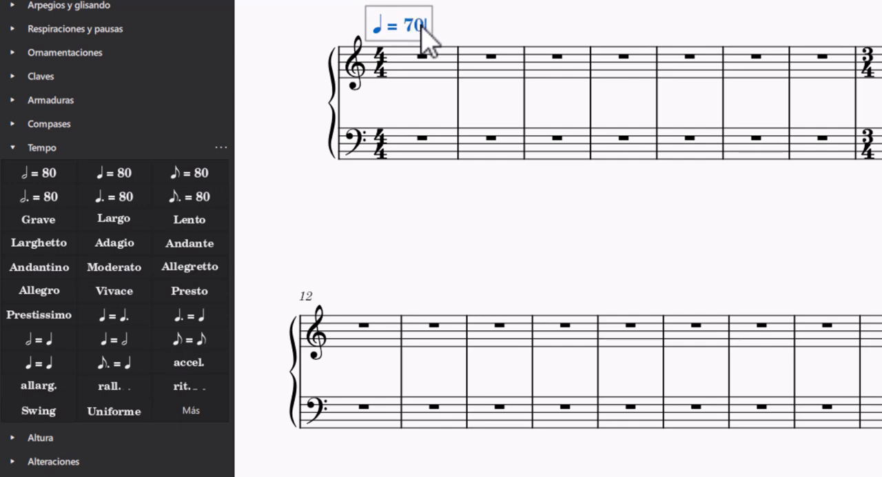
key(Escape)
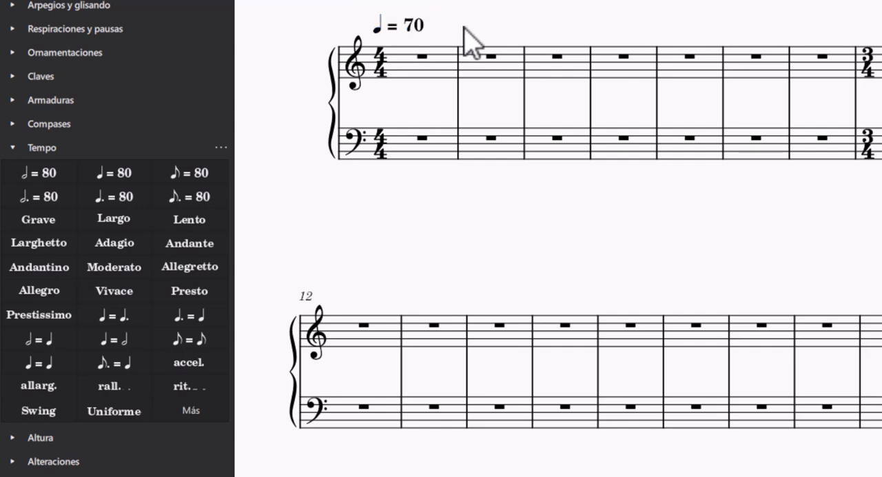
Step: Set the first measure's tempo marking to quarter note = 100 and select that measure in the upper staff
double_click(419, 30)
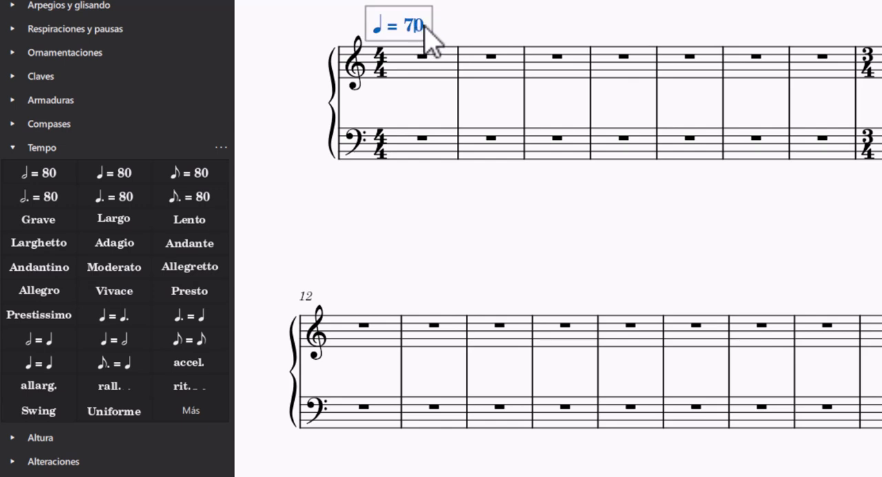
drag(419, 33, 401, 28)
text(100)
key(Escape)
click(398, 63)
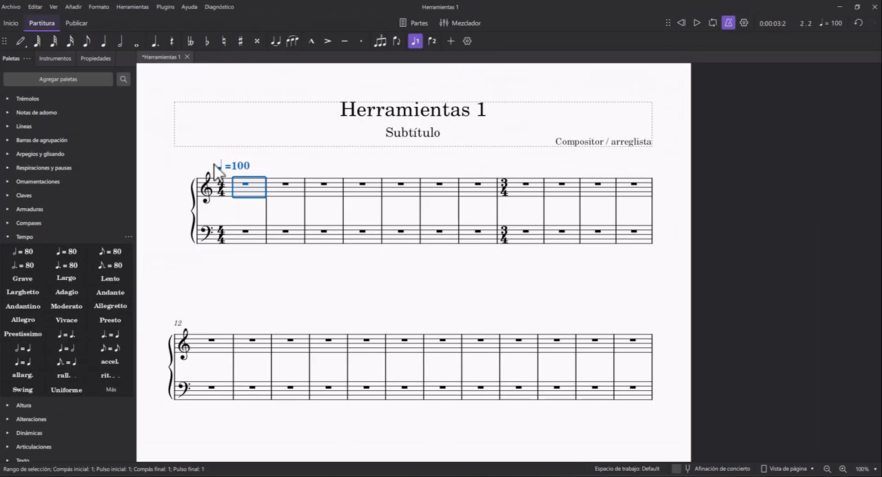
Step: Delete the tempo marking above the first measure
click(243, 167)
click(212, 154)
click(230, 168)
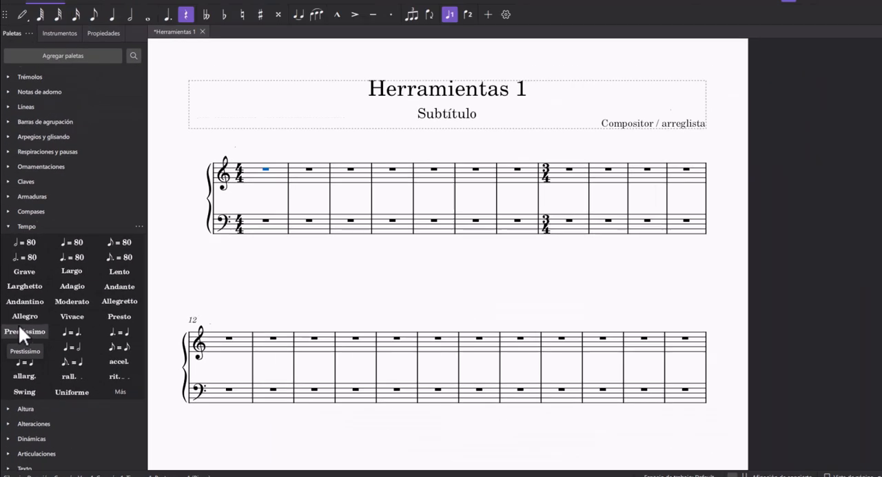
Step: Collapse the Tempo palette and open the Altura palette to examine its symbols
click(10, 226)
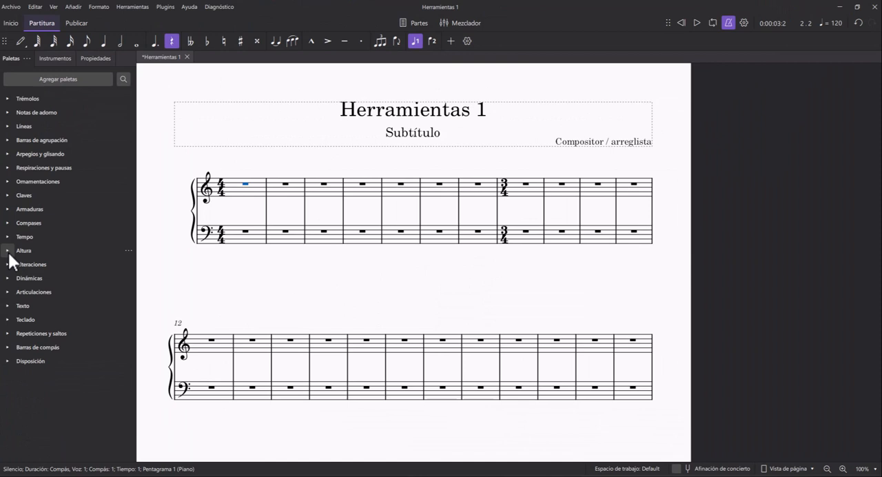
click(8, 252)
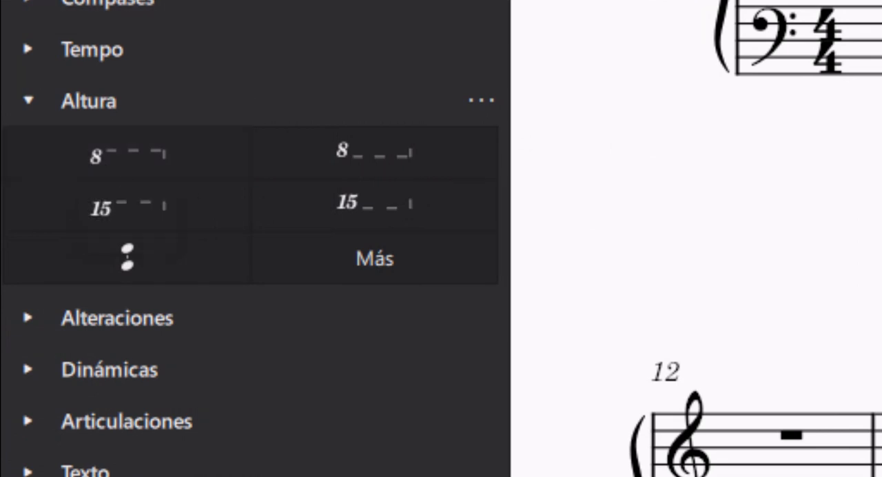
Step: Enter the quarter notes C, D, E and F in the second measure of the upper staff
click(653, 103)
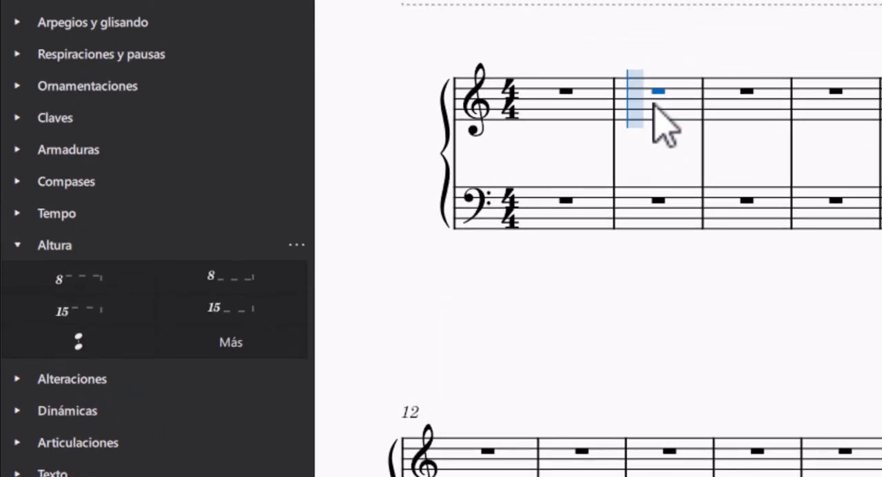
key(c)
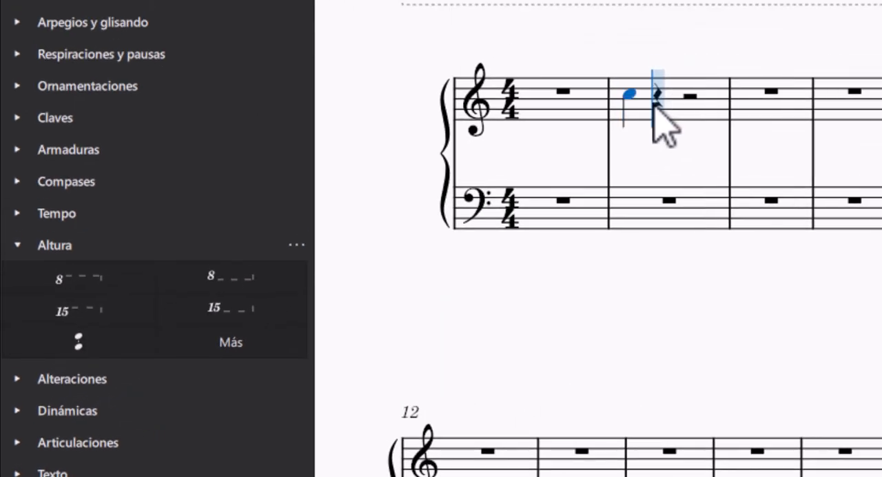
key(d)
key(e)
key(f)
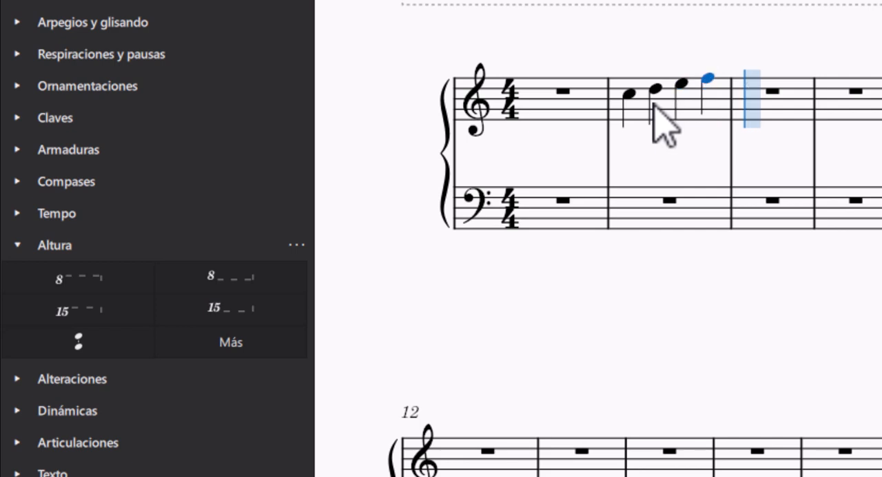
key(g)
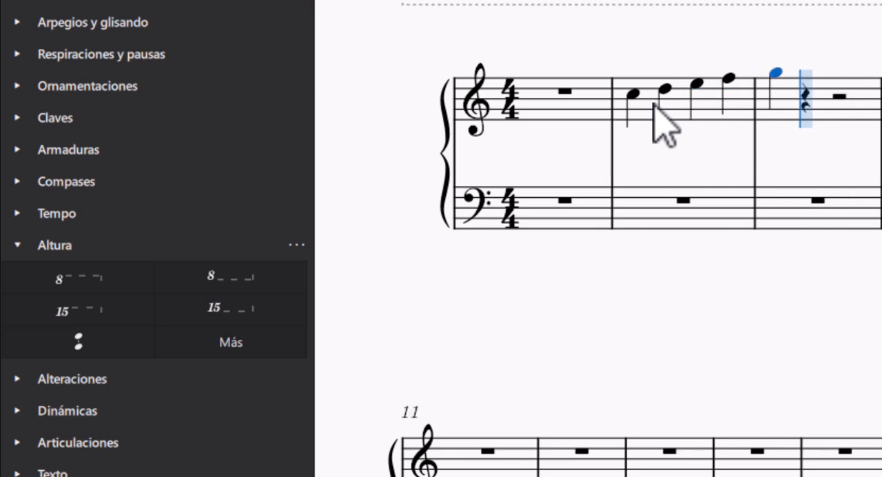
key(ctrl+z)
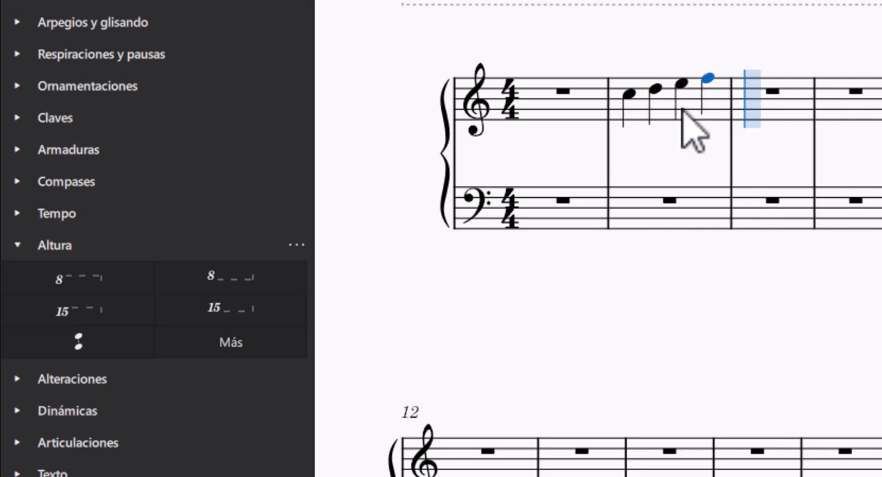
key(Escape)
key(Escape)
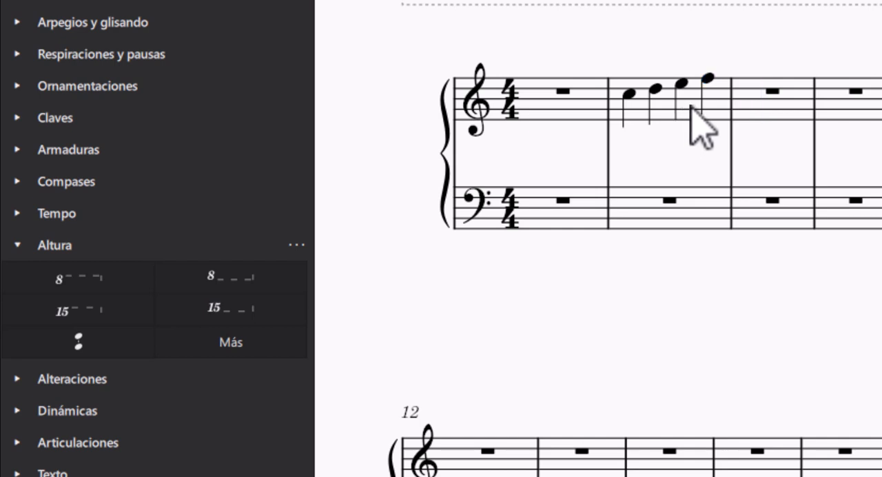
Step: Transpose the upper staff's second-measure notes up an octave and back down to their original octave
click(691, 105)
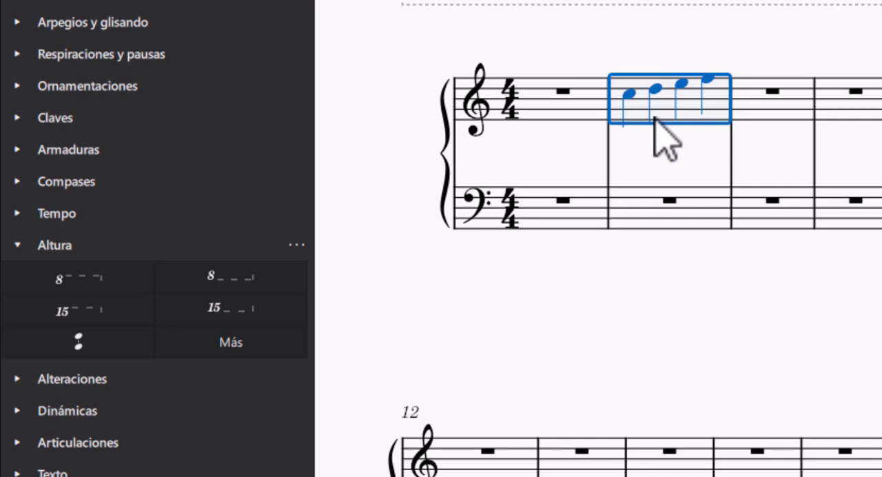
key(Right)
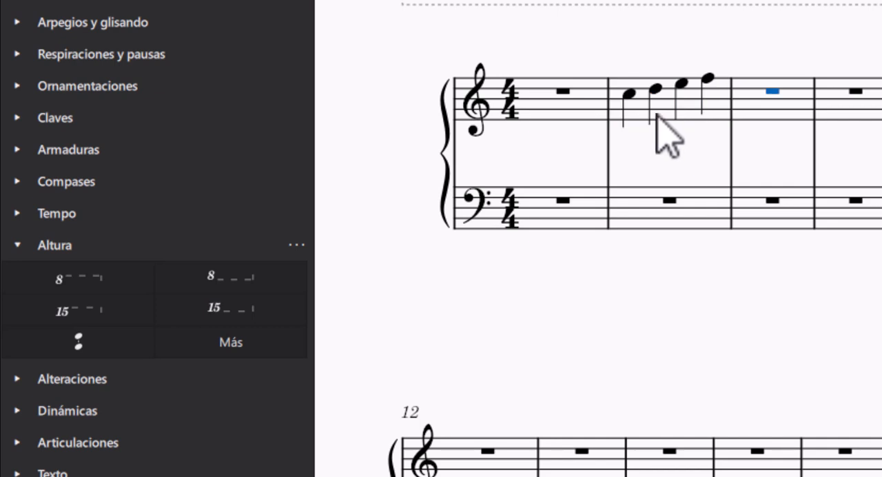
click(677, 105)
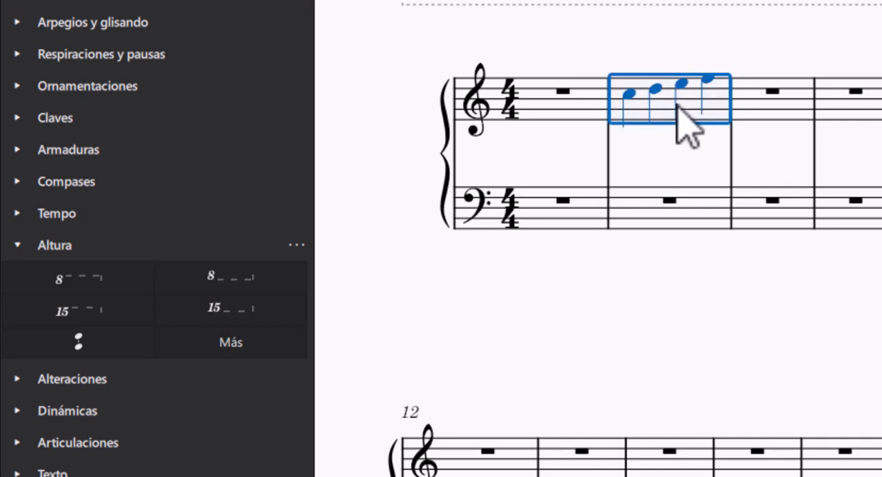
key(ctrl+Up)
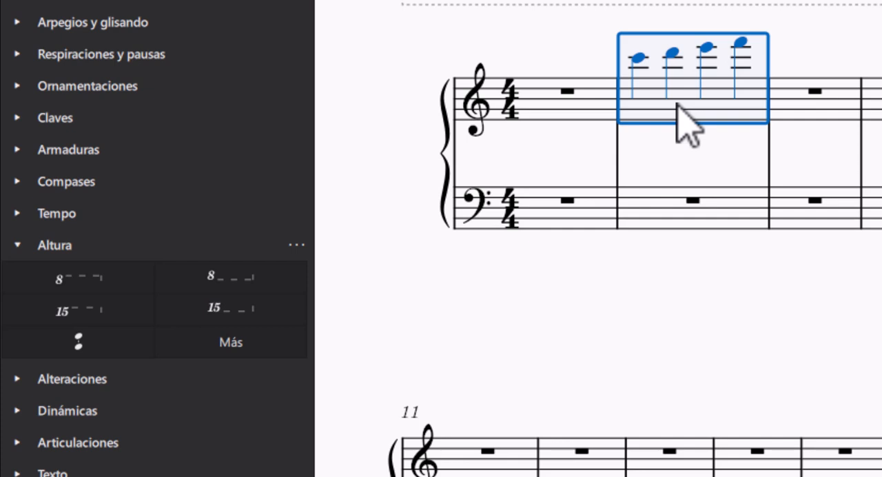
key(ctrl+Down)
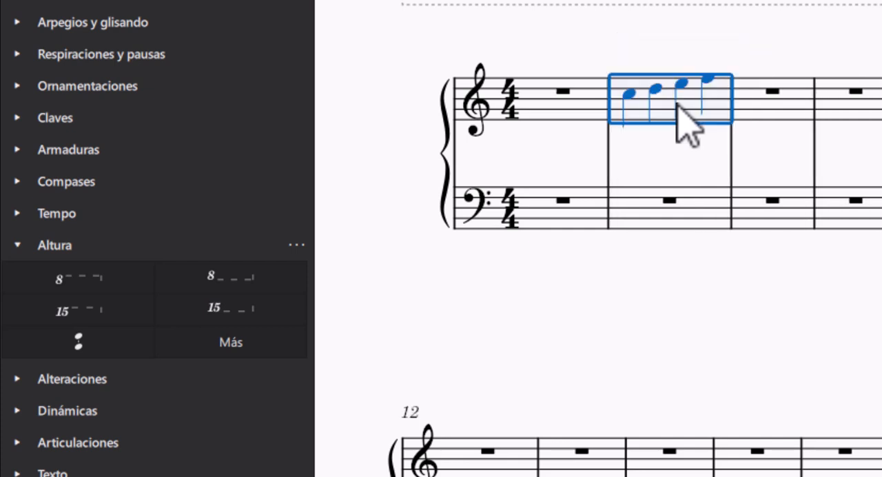
Step: Try an 8va alta line above the second measure of the upper staff, then undo it
click(72, 286)
click(555, 62)
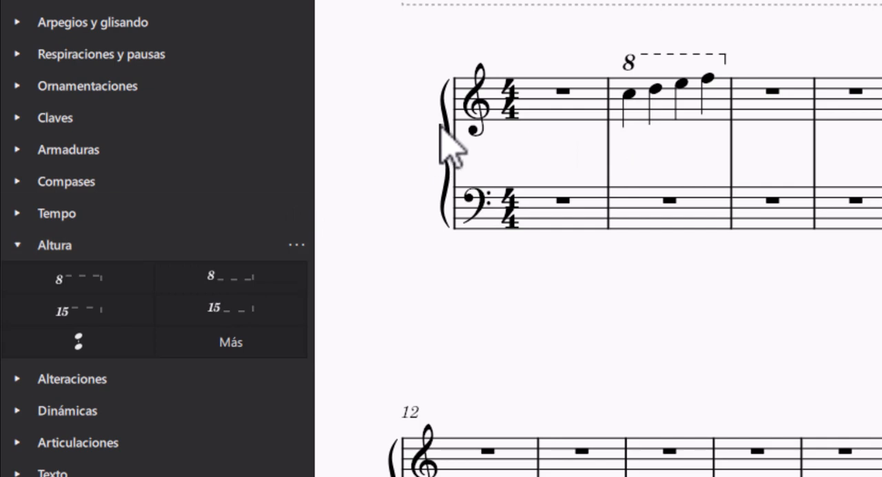
key(ctrl+z)
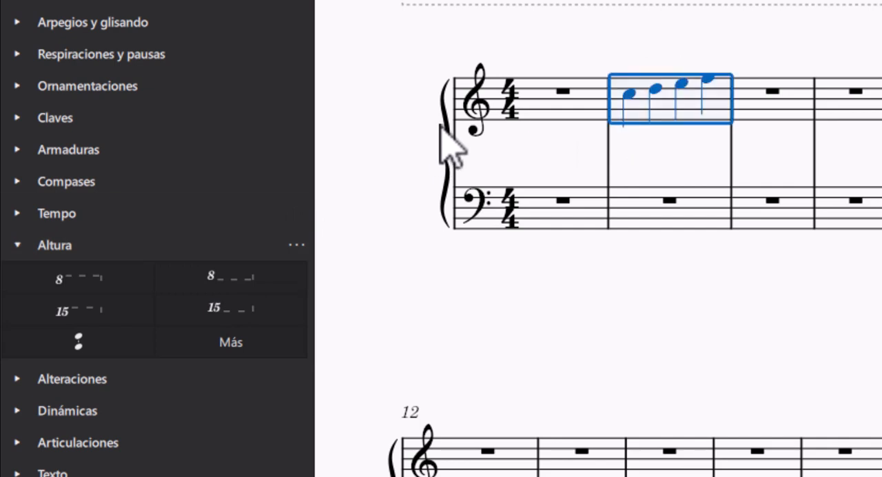
Step: Copy the second measure's upper-staff notes to the lower staff and transpose the copy down three octaves
click(623, 219)
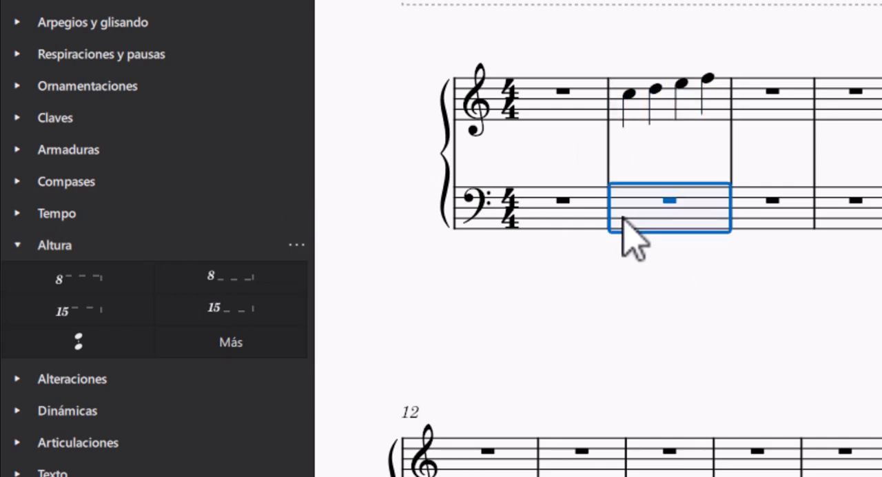
click(685, 117)
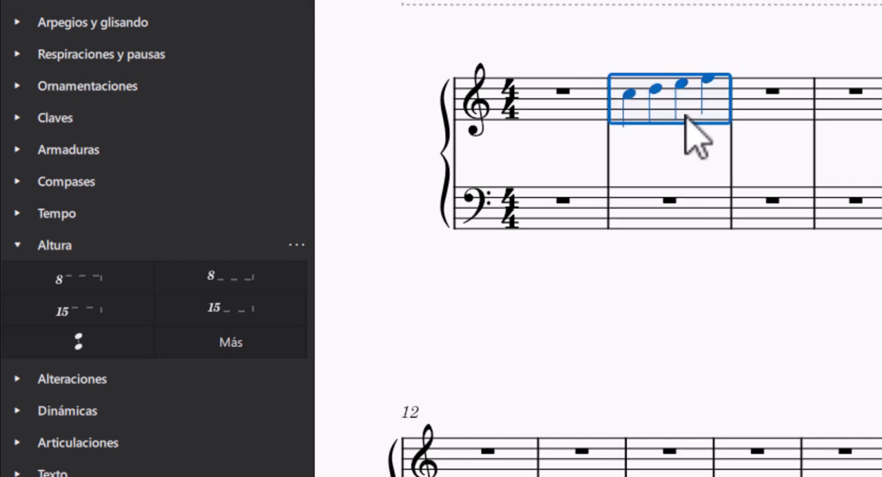
click(682, 222)
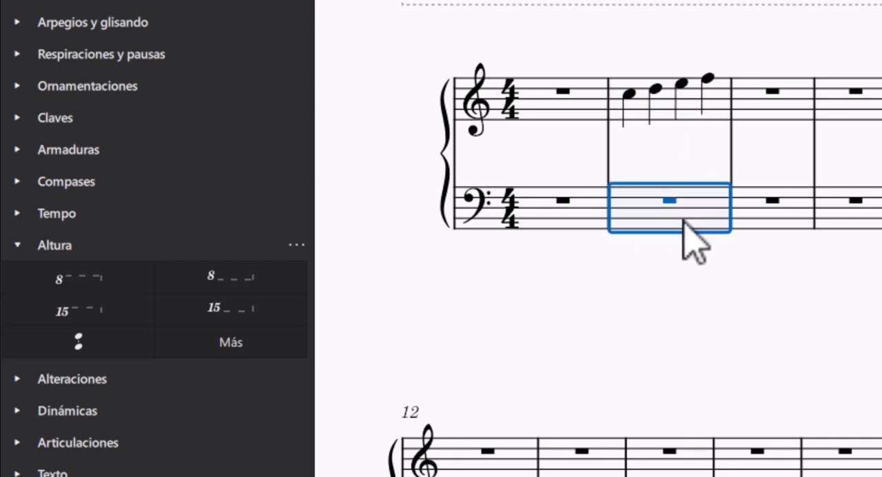
key(ctrl+v)
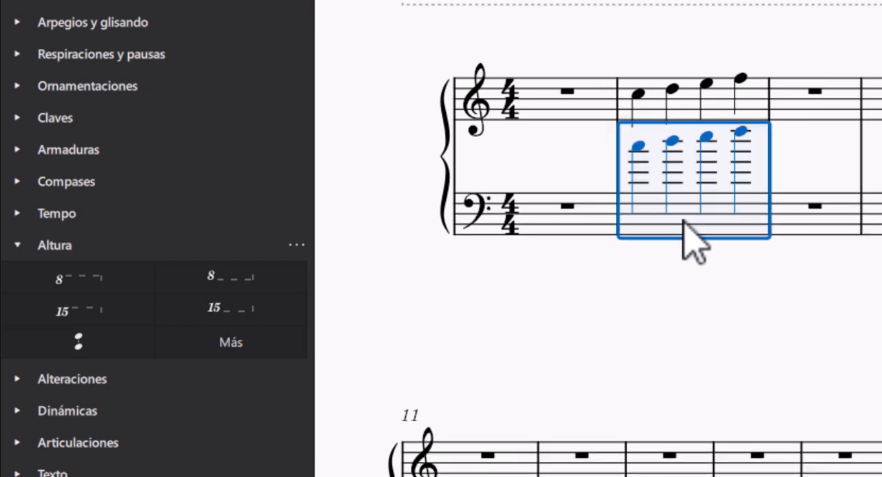
key(ctrl+Down)
key(ctrl+Down)
key(ctrl+Down)
key(ctrl+Down)
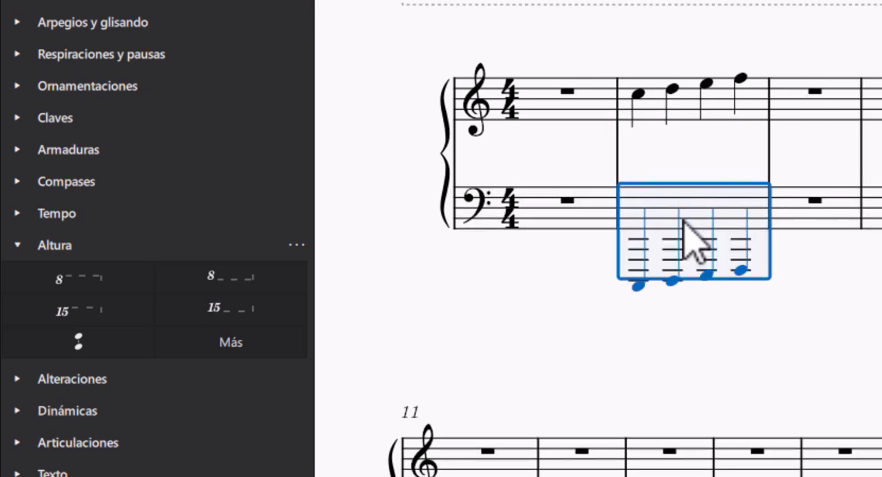
key(ctrl+Up)
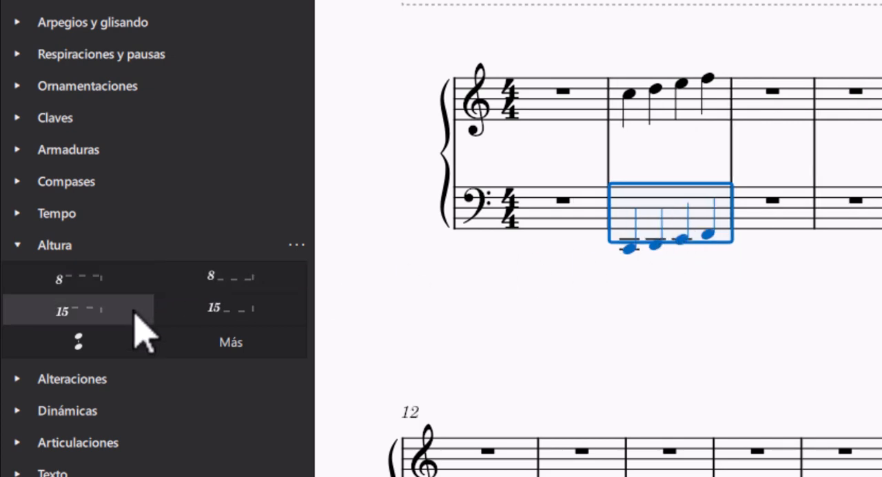
Step: Add an octave-down 8 line below the copied lower-staff notes and move the passage to the third measure
click(218, 281)
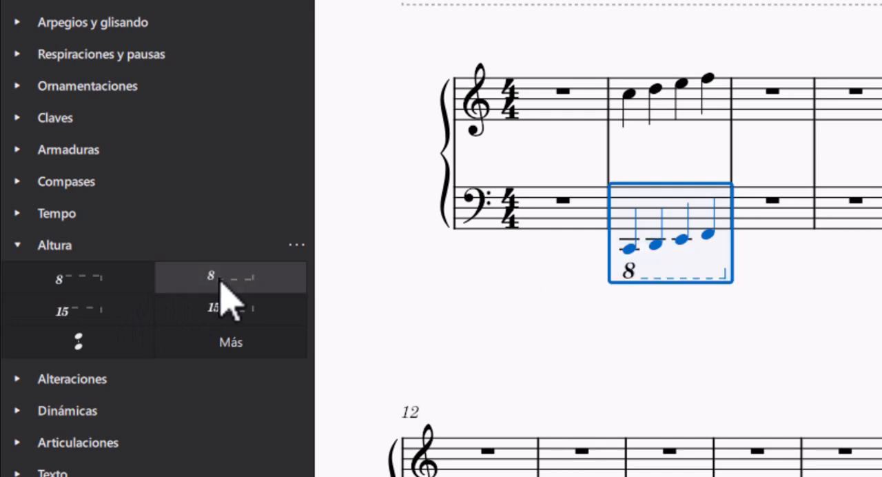
click(475, 337)
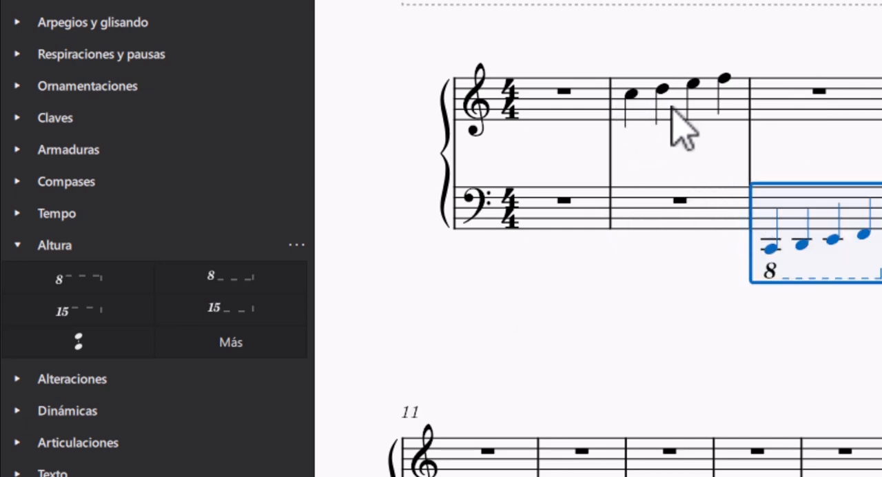
Step: Copy the second measure's upper-staff notes into the first measure and add an 8va alta line above the second measure
click(672, 108)
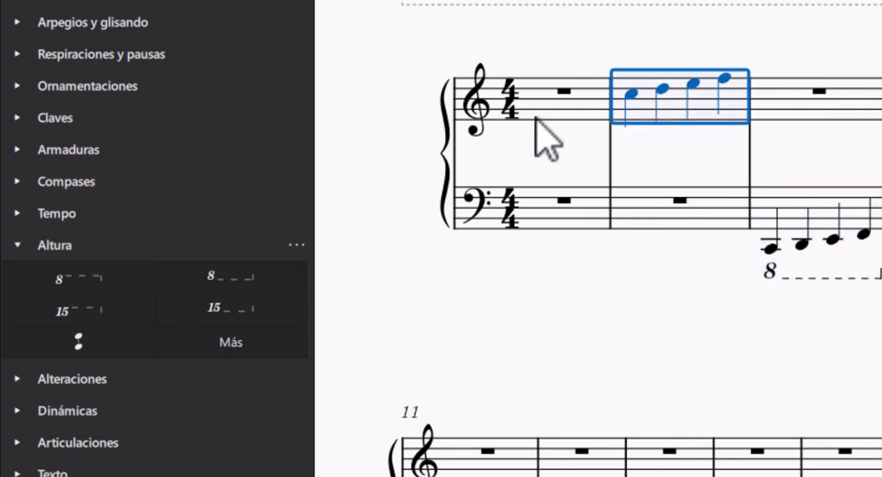
click(544, 121)
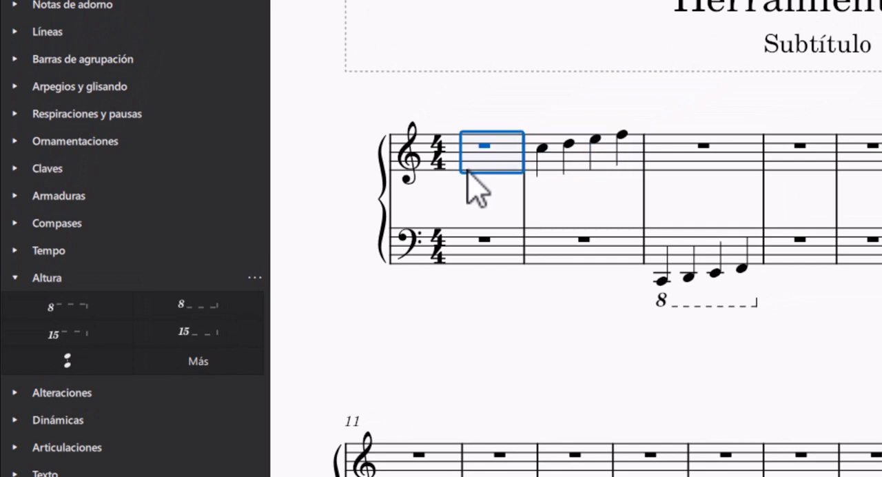
key(ctrl+v)
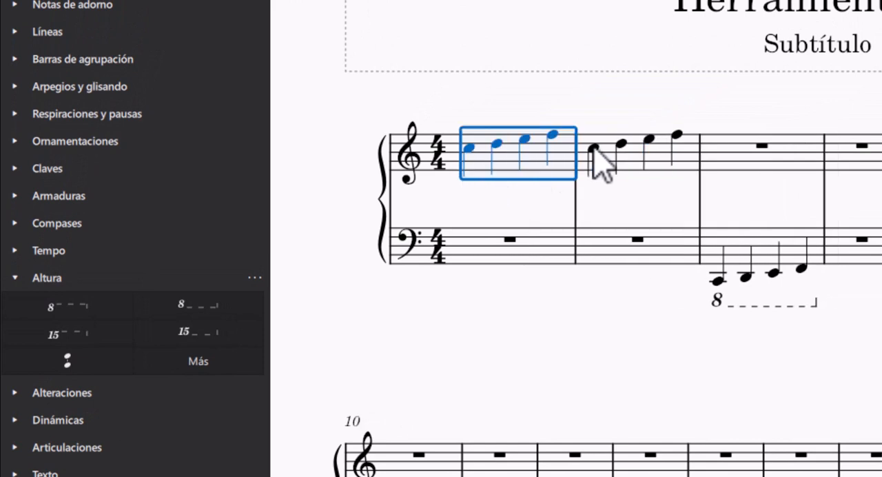
click(654, 157)
click(56, 310)
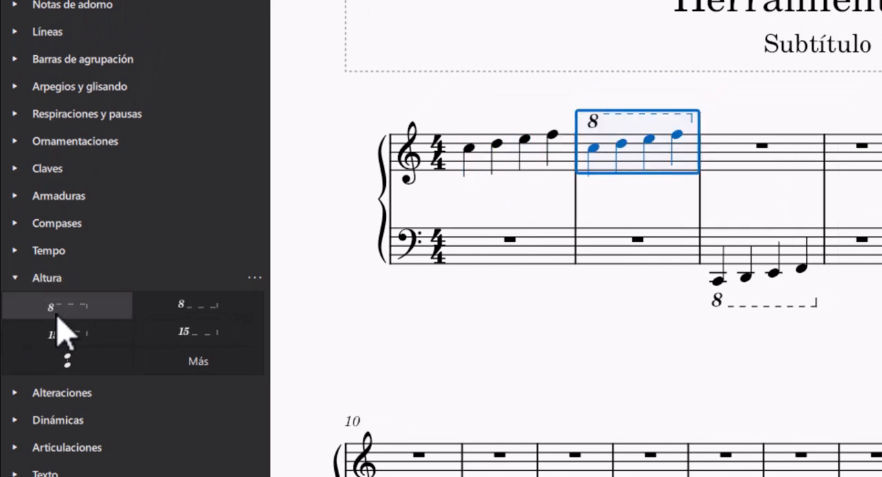
Step: Play the score from the first measure and stop playback at the end of the third measure
click(478, 166)
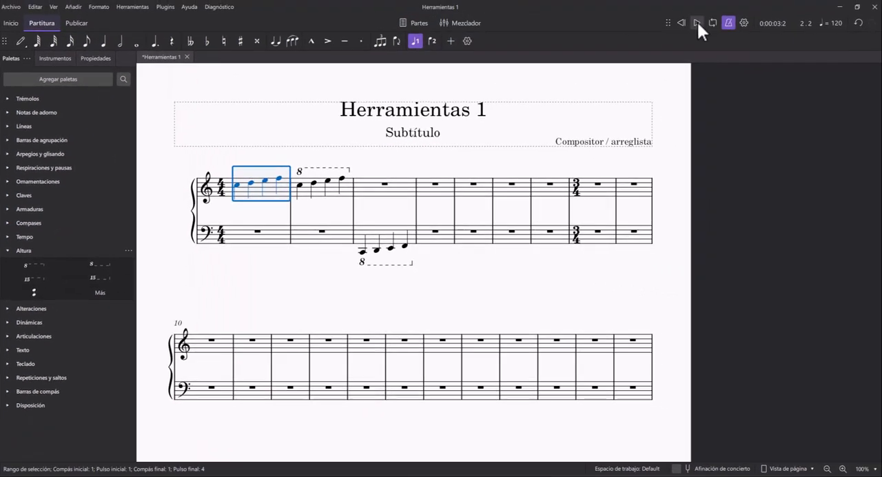
click(693, 19)
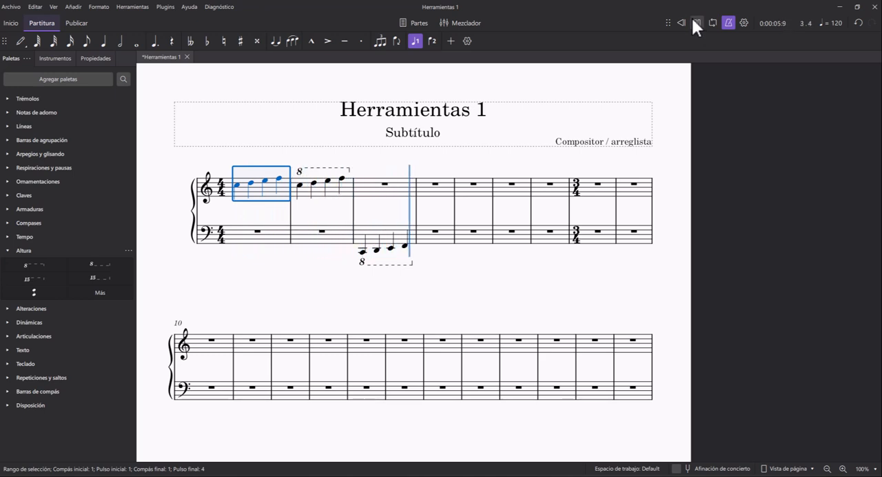
click(694, 17)
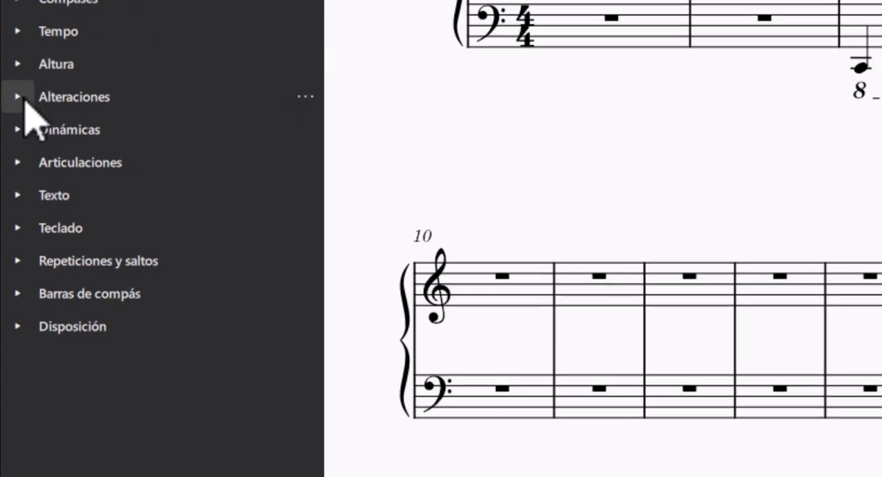
Step: Open the Alteraciones palette and examine its basic accidentals and the extended list of additional symbols
click(23, 98)
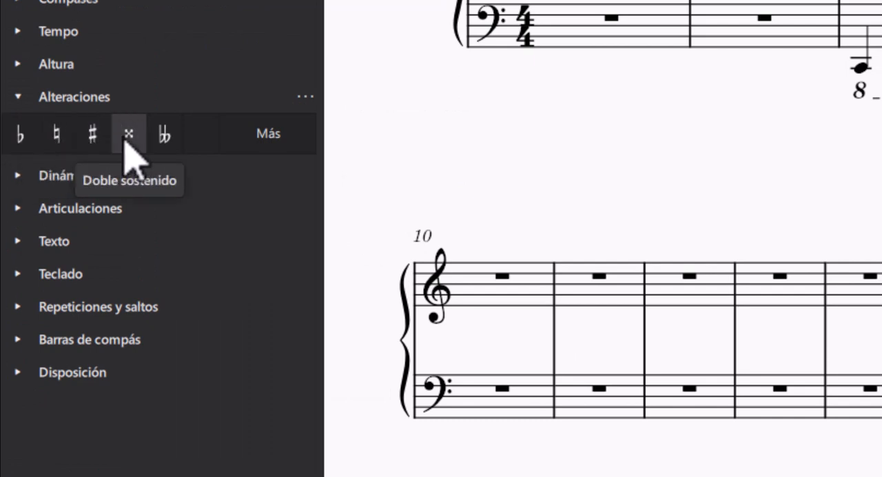
click(19, 100)
click(19, 100)
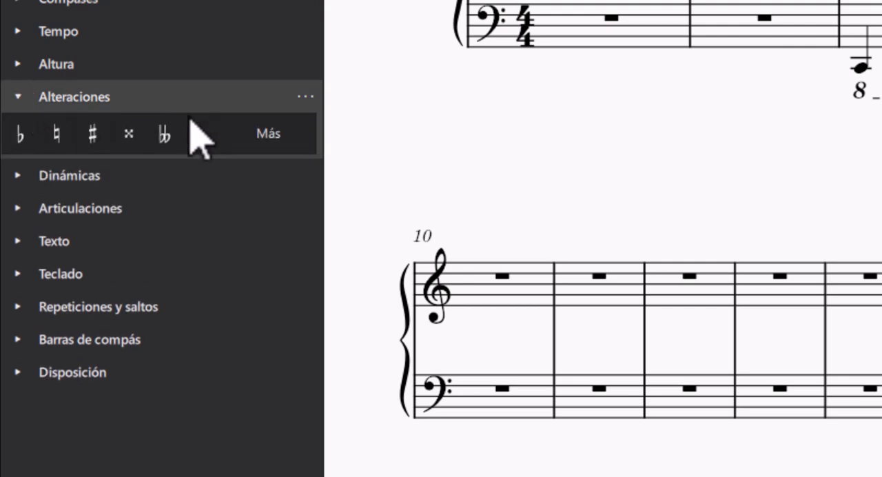
click(244, 132)
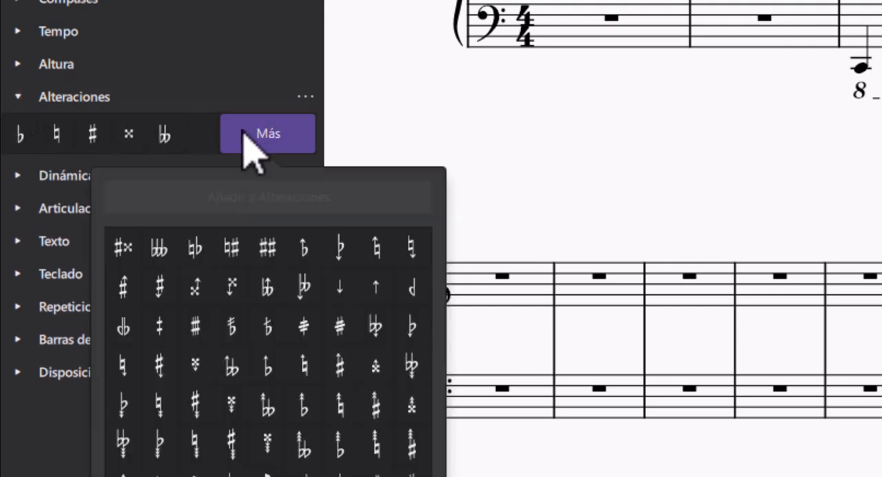
scroll(224, 448, down, 5)
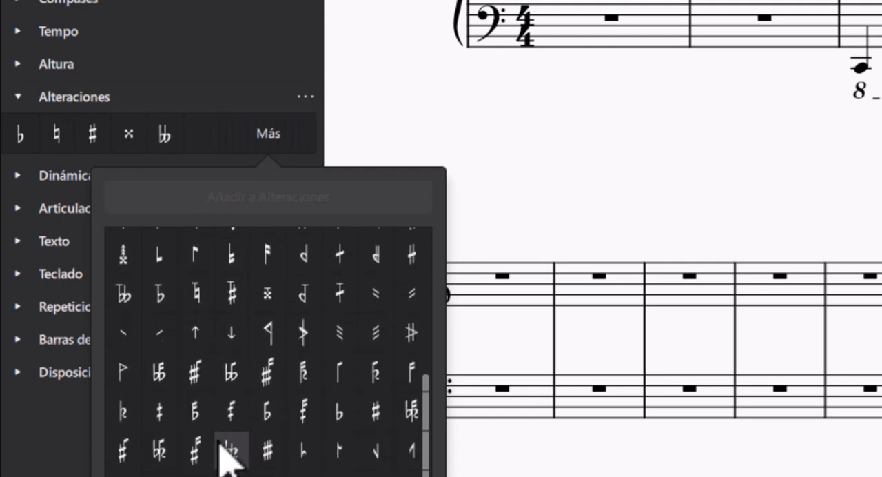
scroll(224, 451, up, 6)
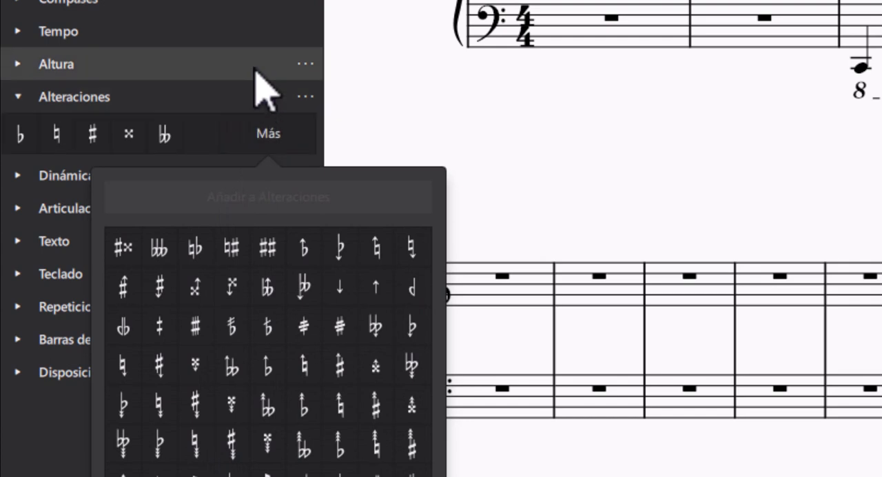
click(390, 125)
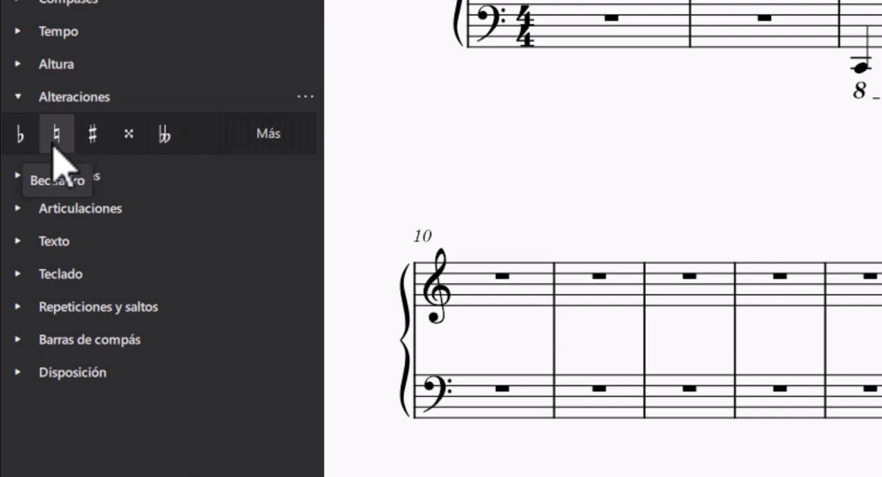
Step: Collapse the Alteraciones palette and open the Dinámicas palette to examine its dynamics and hairpins
click(18, 96)
click(19, 130)
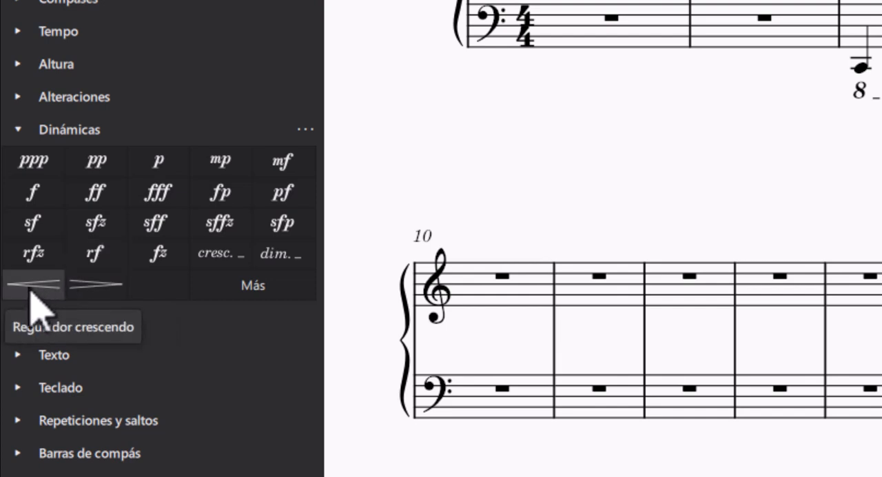
Step: Examine the extended list of dynamics and the Articulaciones palette's symbols, leaving both palettes collapsed
click(230, 295)
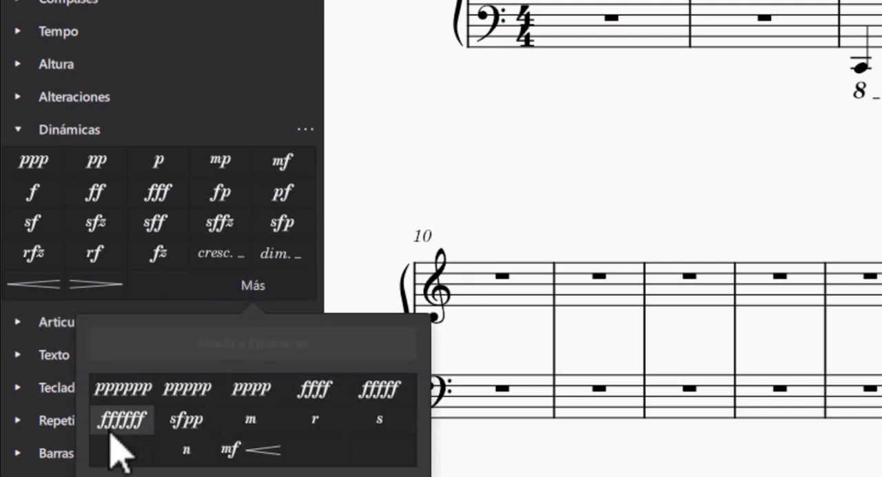
click(379, 275)
click(20, 131)
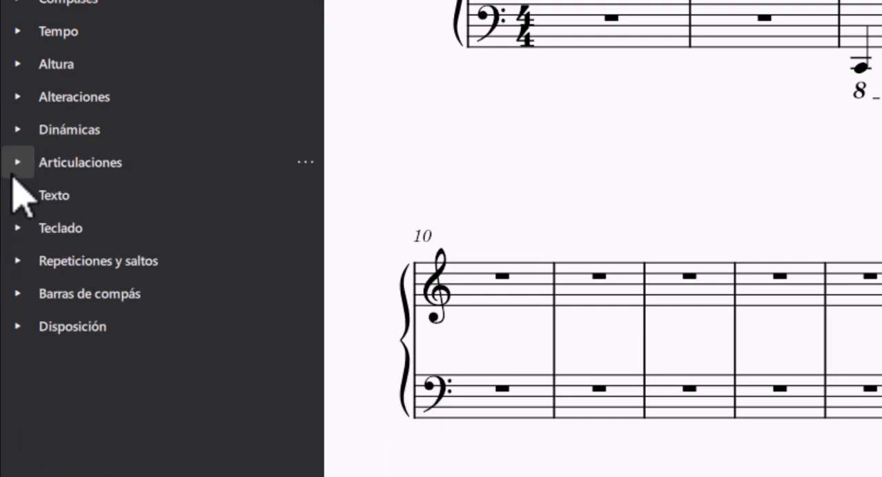
click(18, 164)
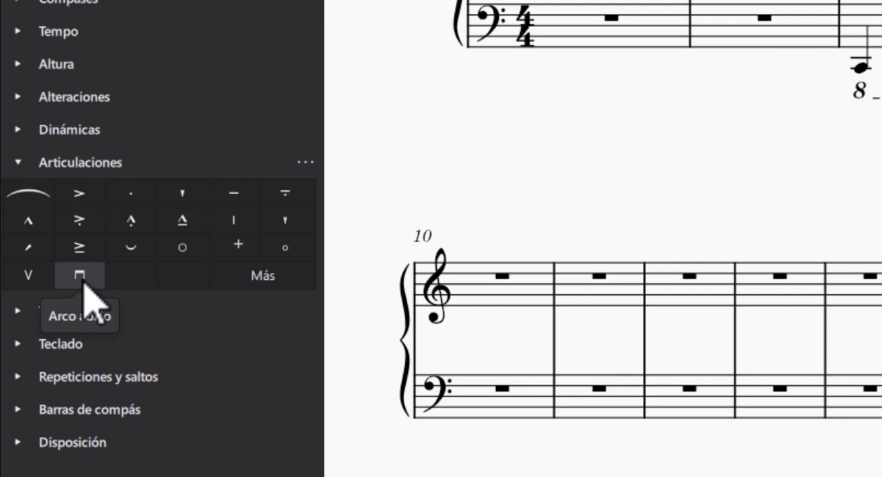
click(11, 164)
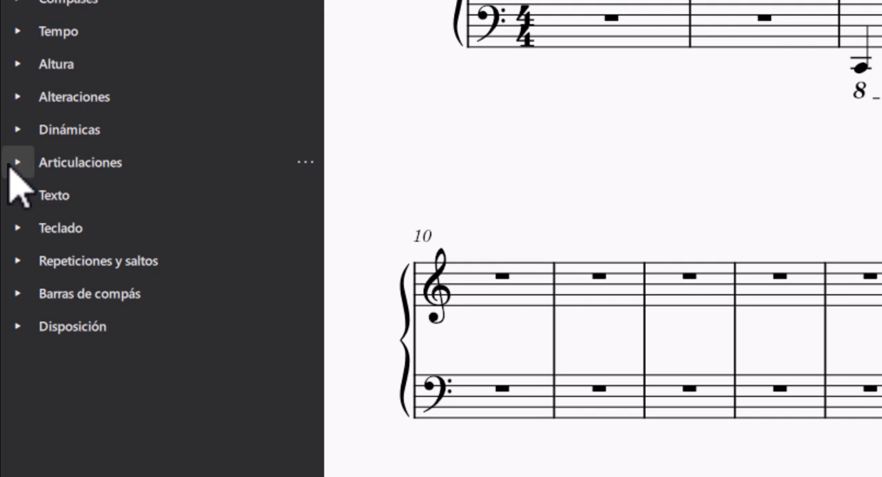
Step: Open the Texto palette and examine its text types, checking the score's title and subtitle
click(15, 196)
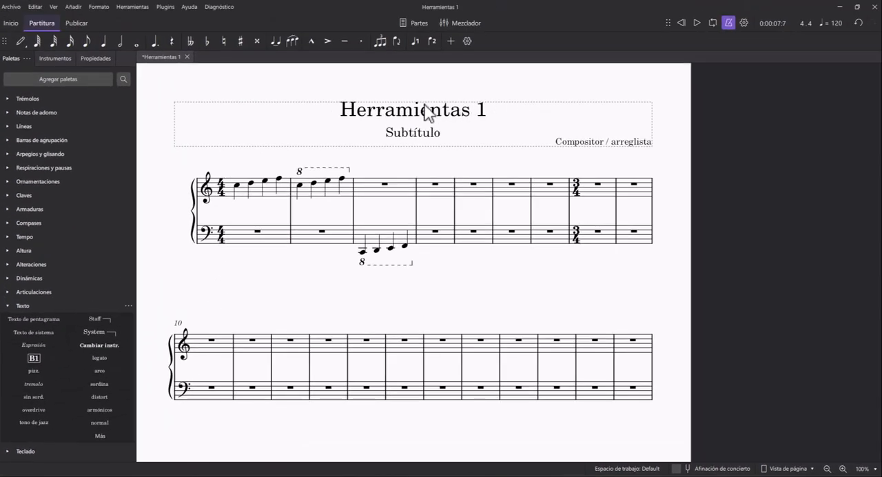
click(427, 111)
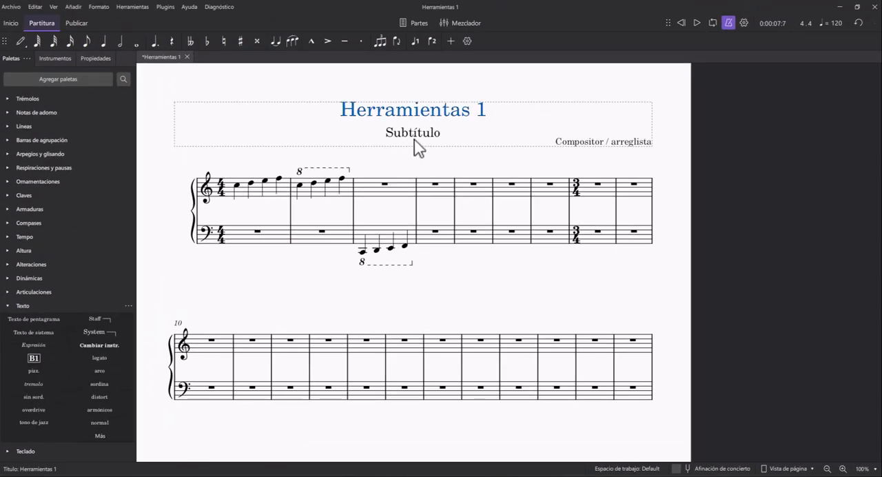
click(413, 137)
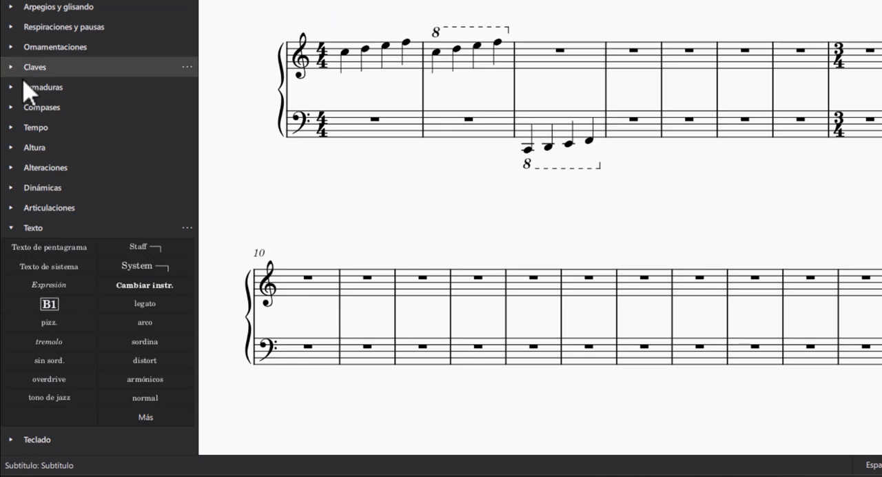
Step: Add boxed rehearsal marks from the Texto palette to the first and eighth measures
click(382, 67)
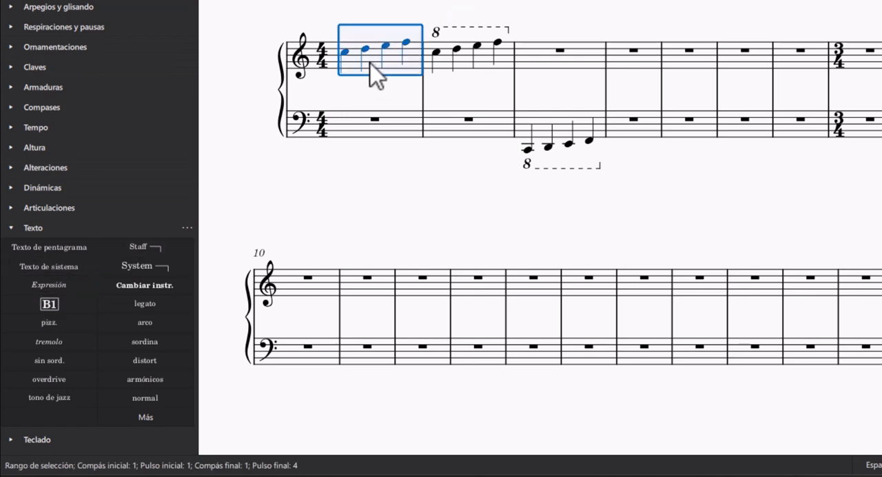
click(50, 305)
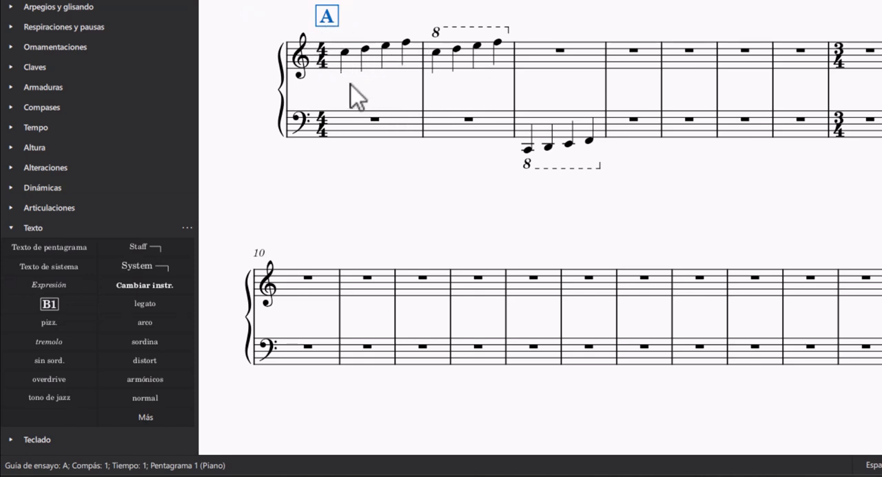
click(865, 61)
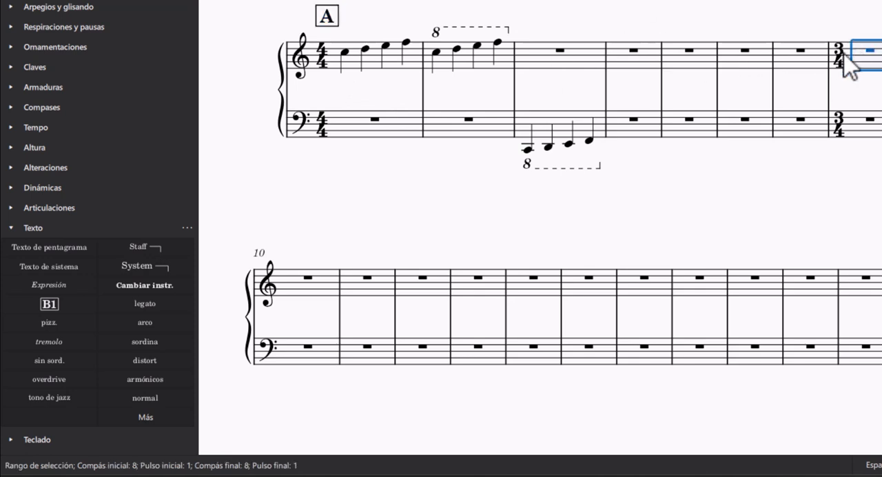
click(45, 307)
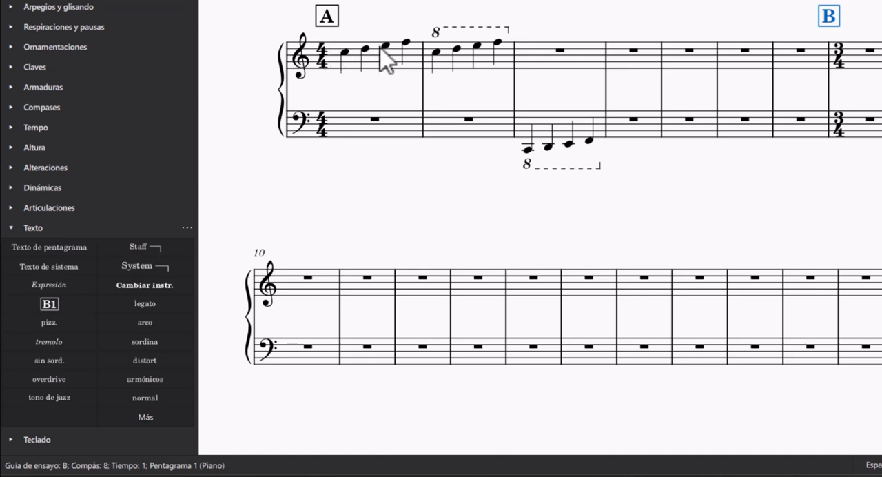
Step: Examine the sections marked by the two rehearsal marks, selecting the first mark and measures 1, 7 and 8
click(328, 13)
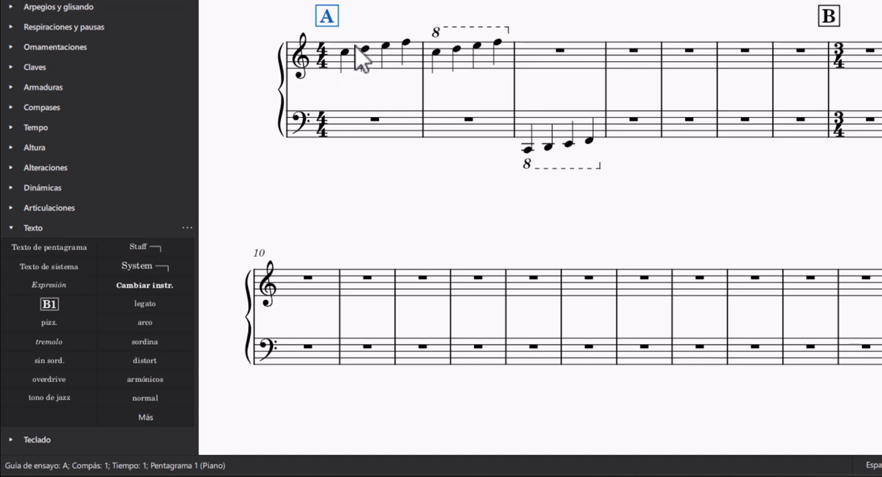
click(402, 66)
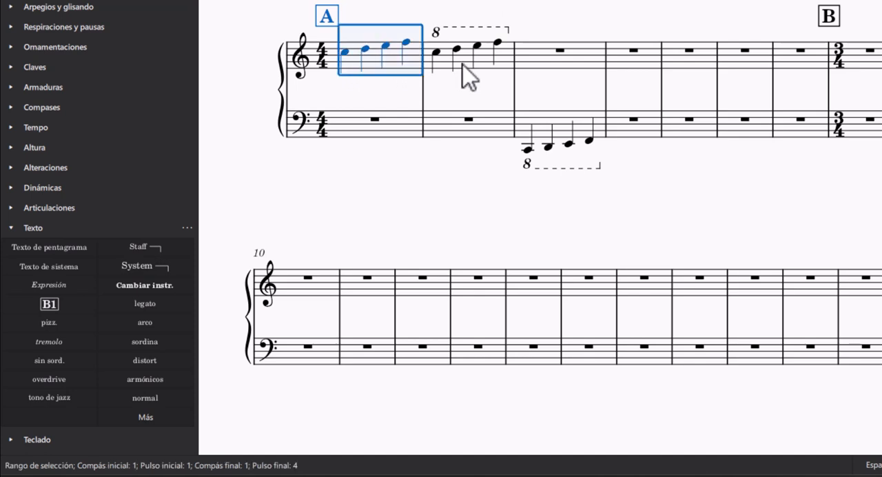
click(803, 55)
click(661, 33)
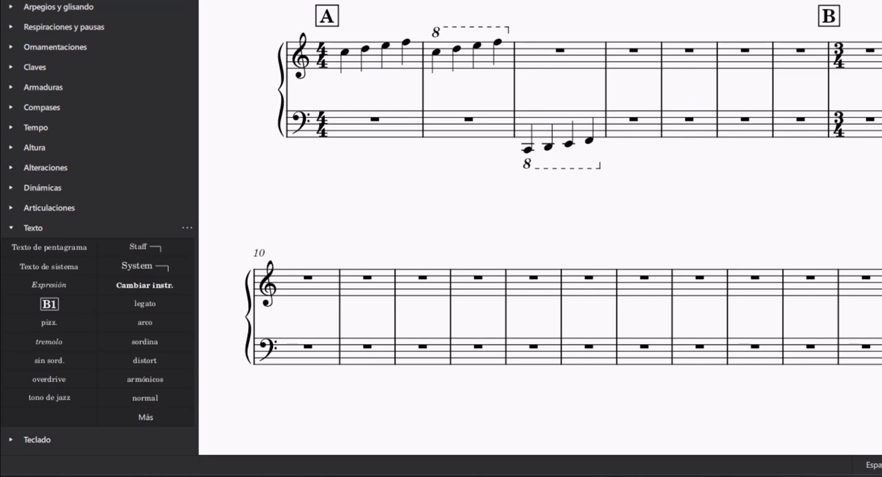
click(874, 62)
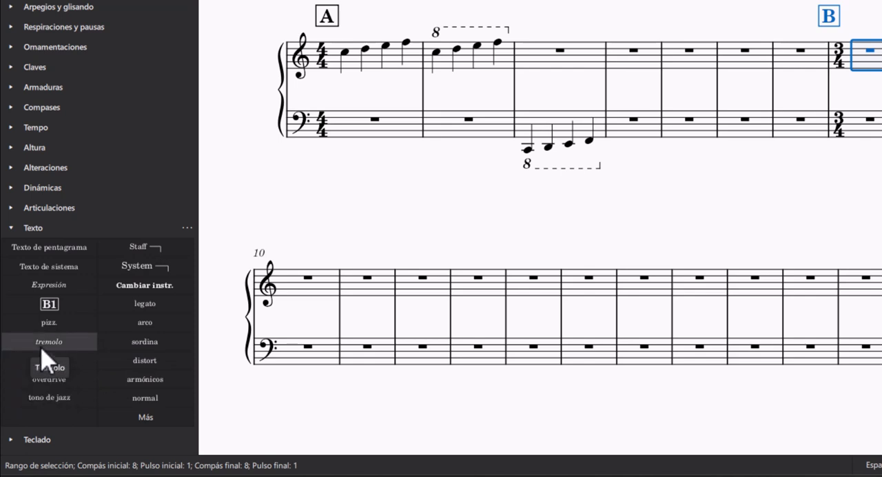
Step: Examine the remaining Texto palette entries, collapse that palette and open the Teclado palette of pedal marks
scroll(45, 358, down, 1)
scroll(45, 359, down, 1)
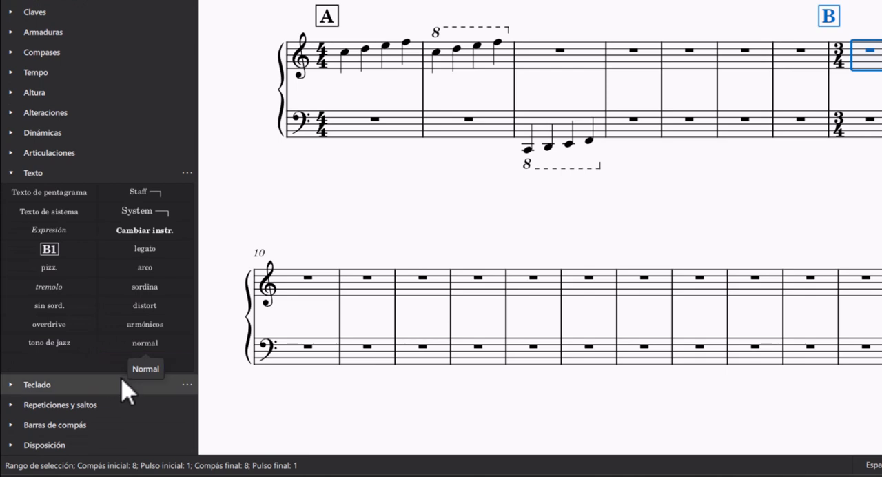
click(11, 174)
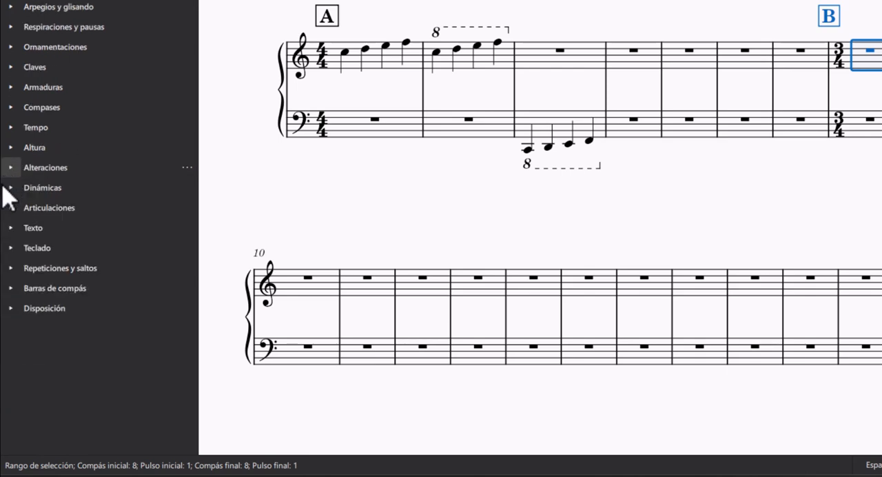
click(11, 248)
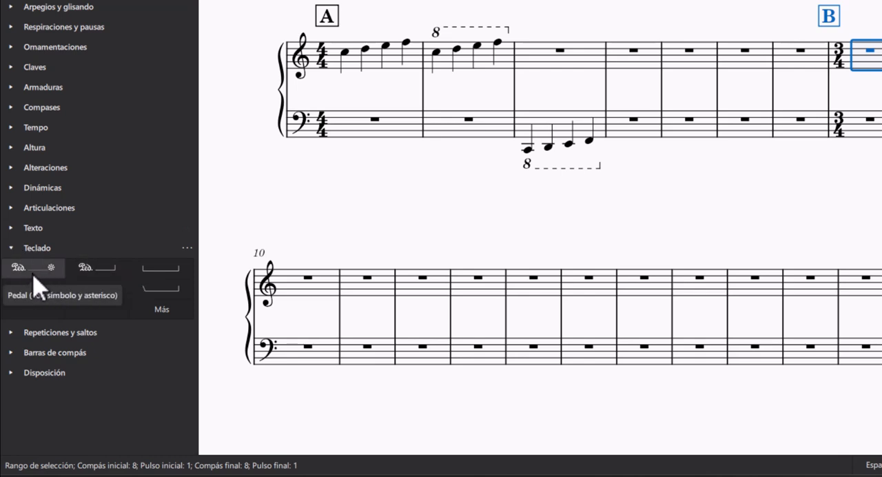
Step: Try a pedal line with symbol and asterisk under the first measure's upper staff, undo it and clear the selection
click(389, 63)
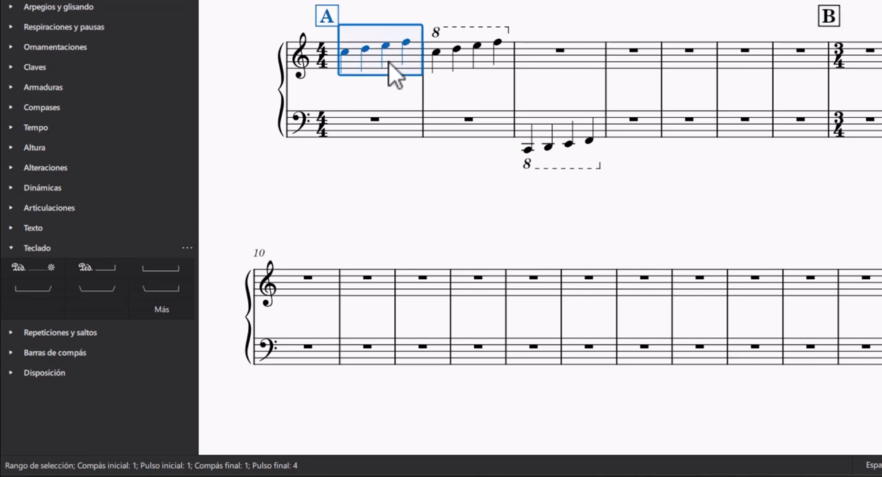
click(30, 268)
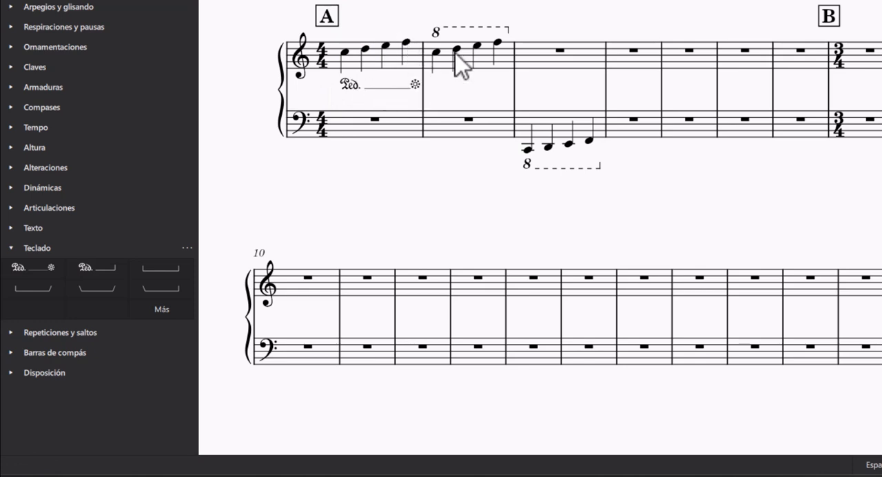
key(ctrl+z)
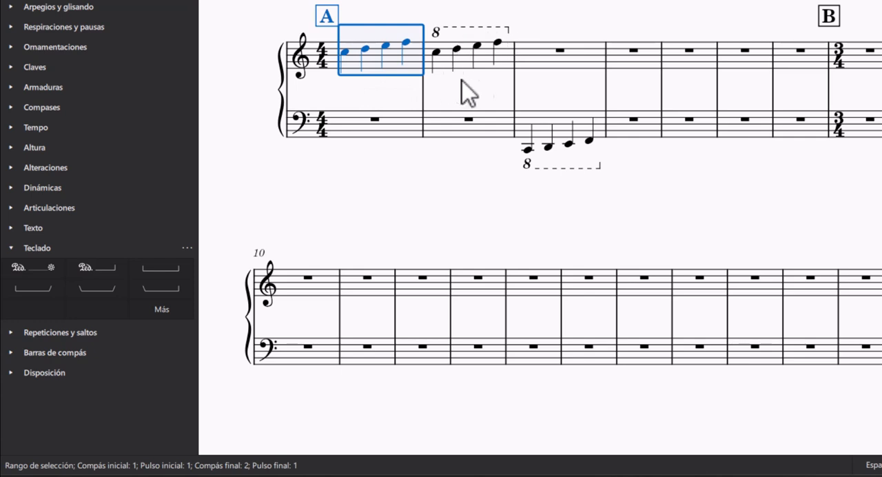
shift+click(503, 60)
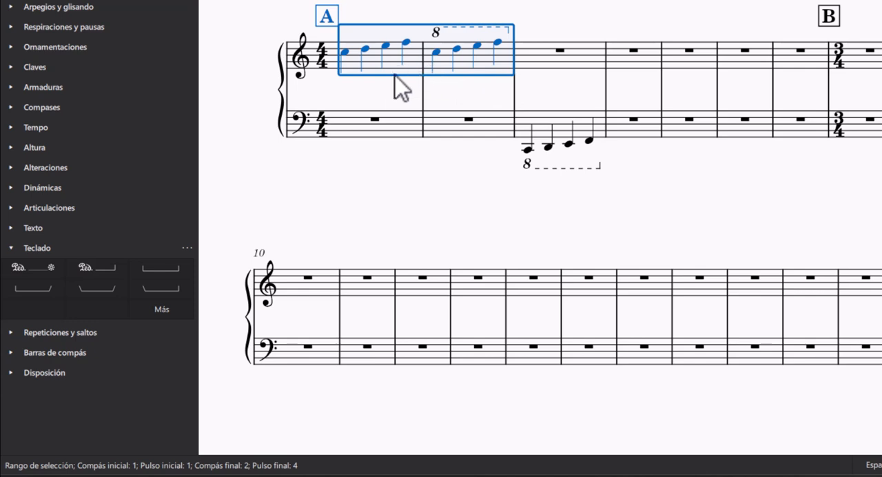
key(Escape)
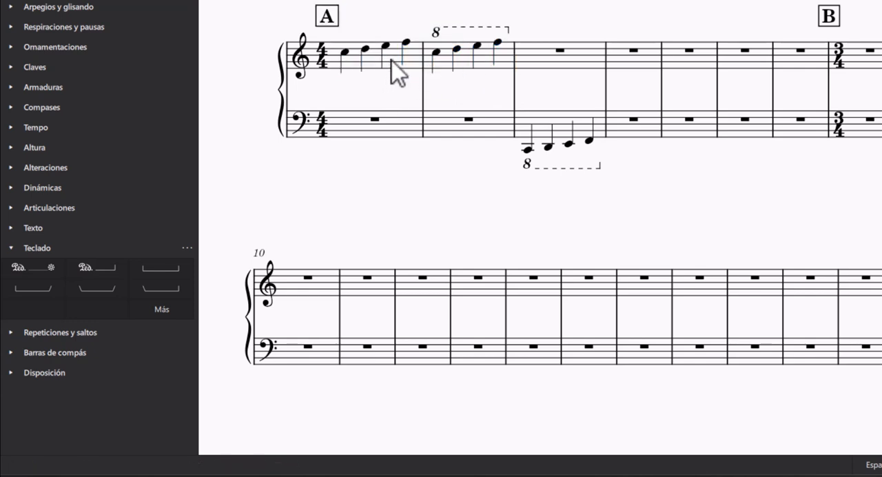
Step: Add a pedal line with symbol and asterisk spanning the upper staff of measures 1 and 2
click(392, 59)
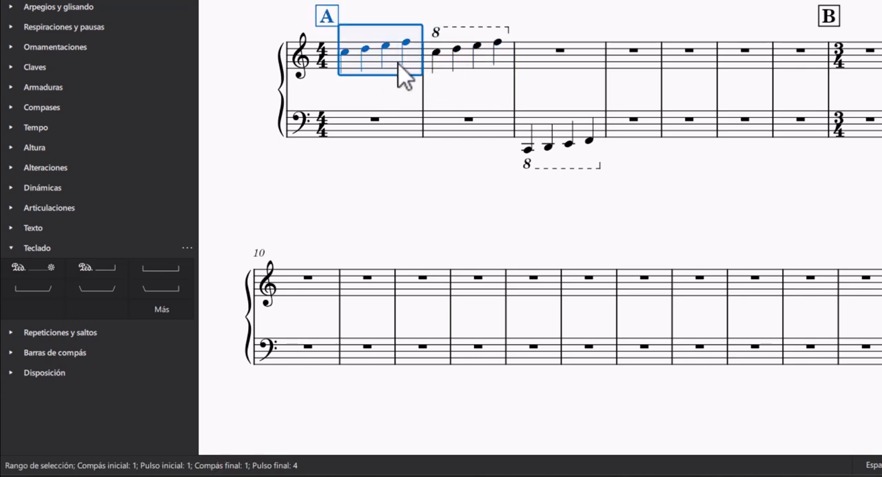
shift+click(507, 61)
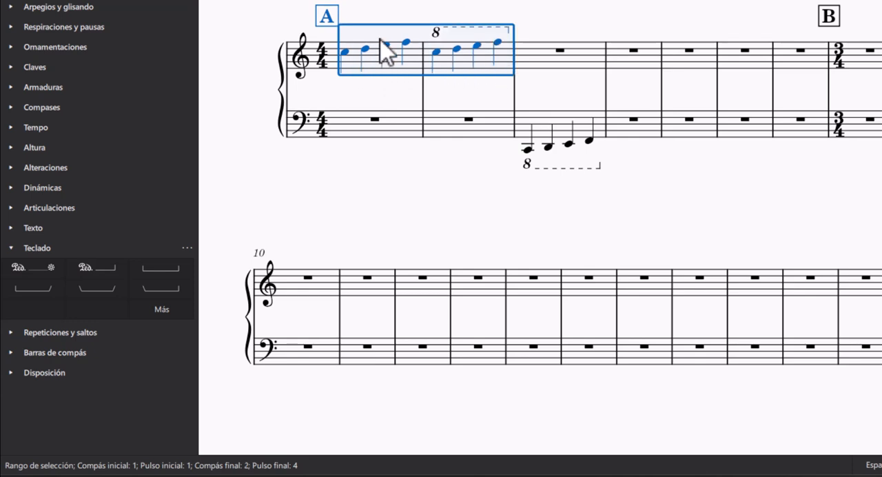
click(35, 274)
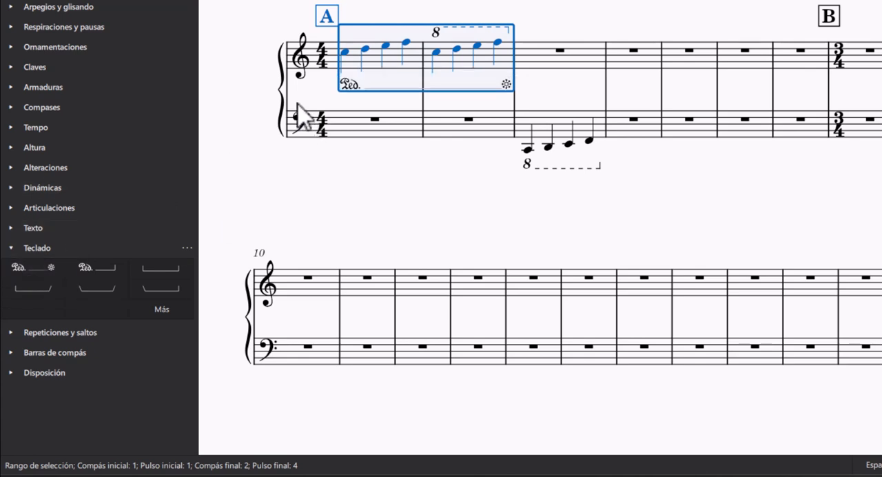
key(Escape)
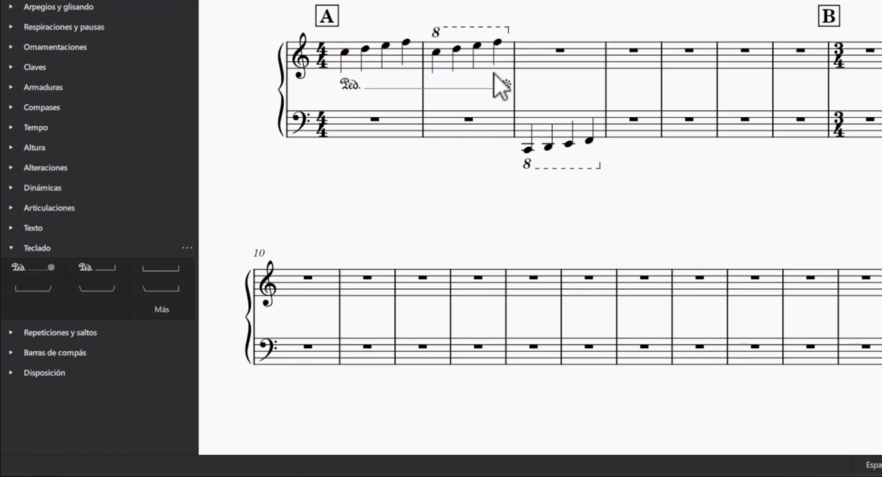
Step: Collapse the Teclado palette, then open the Repeticiones y saltos palette to examine its repeat and jump symbols and collapse it
click(15, 250)
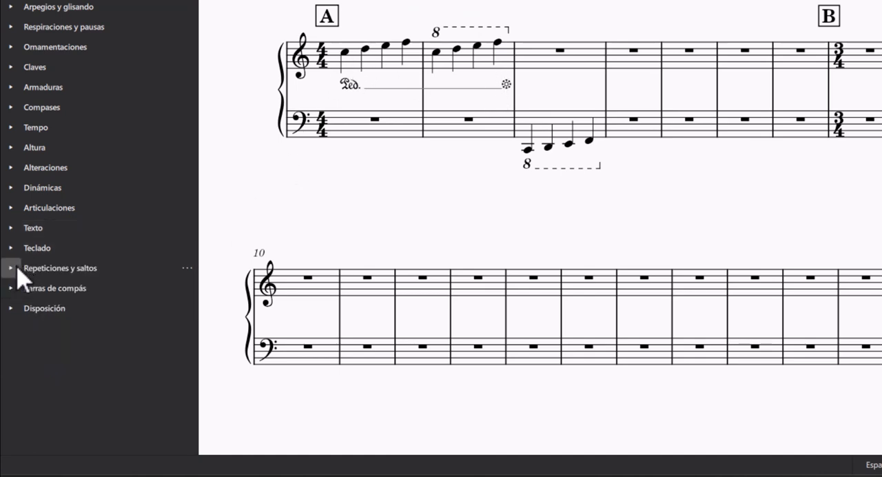
click(15, 269)
scroll(40, 301, down, 1)
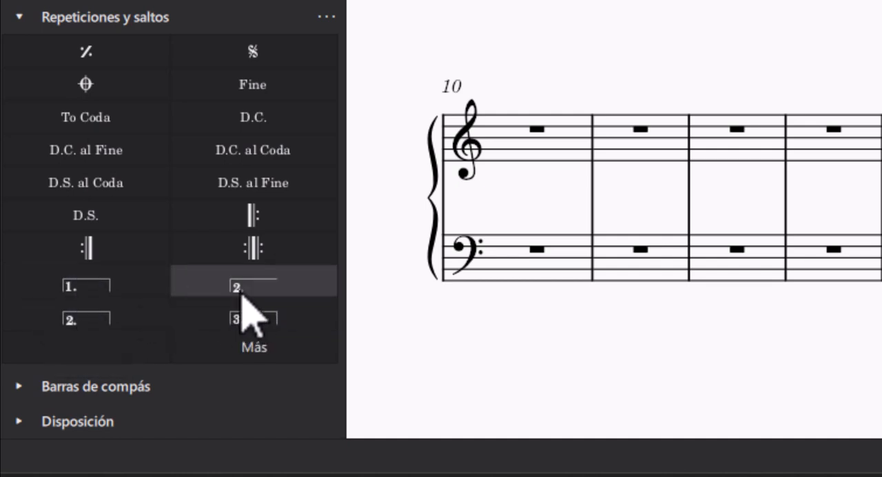
click(19, 22)
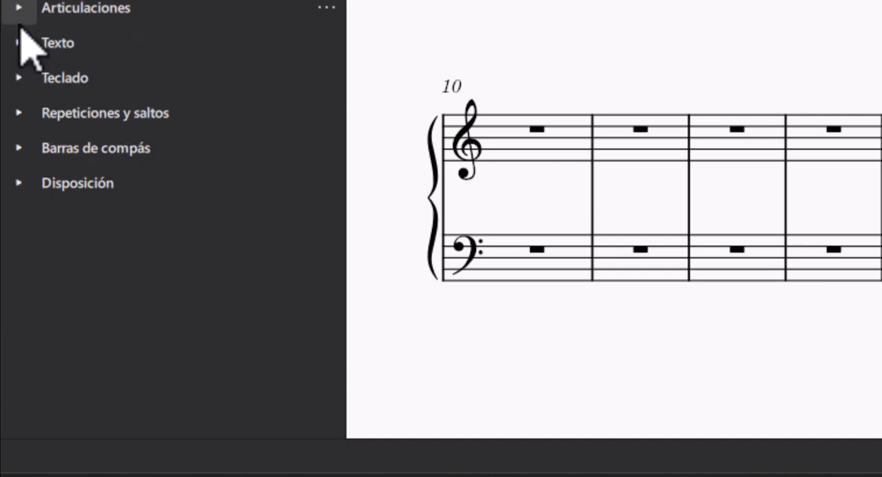
Step: Open the Barras de compás palette and apply a double barline at the end of the third measure
click(17, 148)
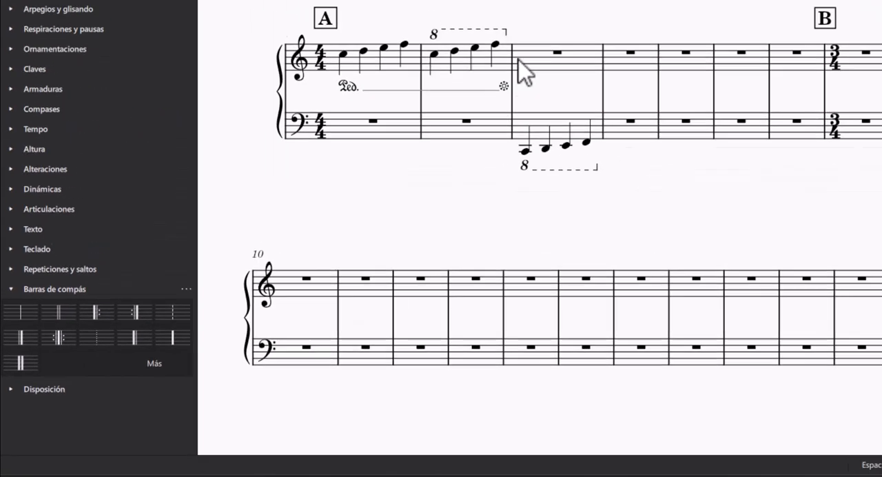
click(485, 86)
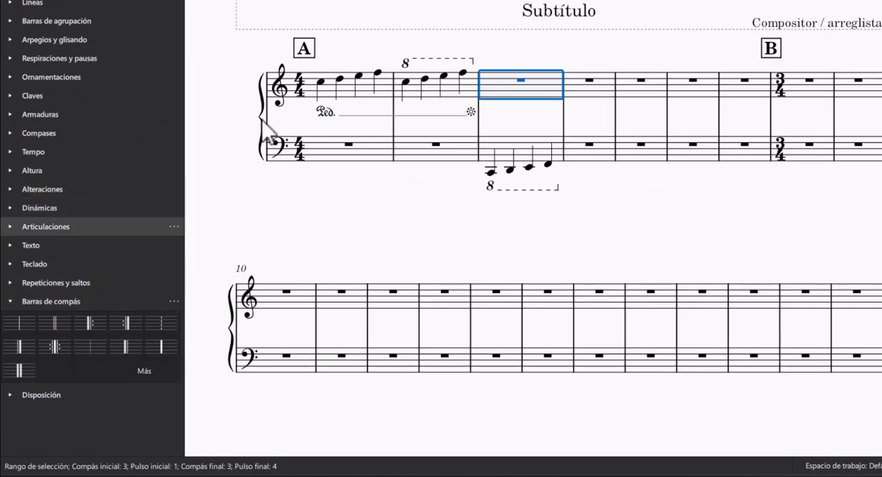
click(58, 328)
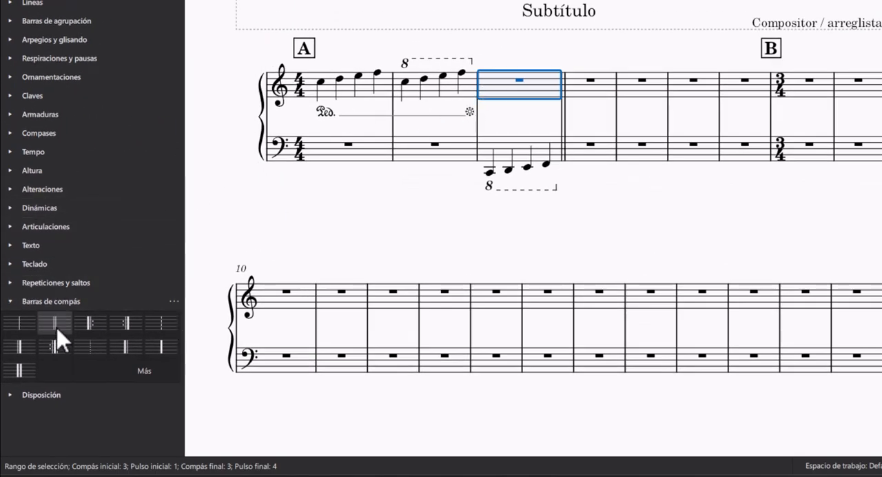
click(532, 52)
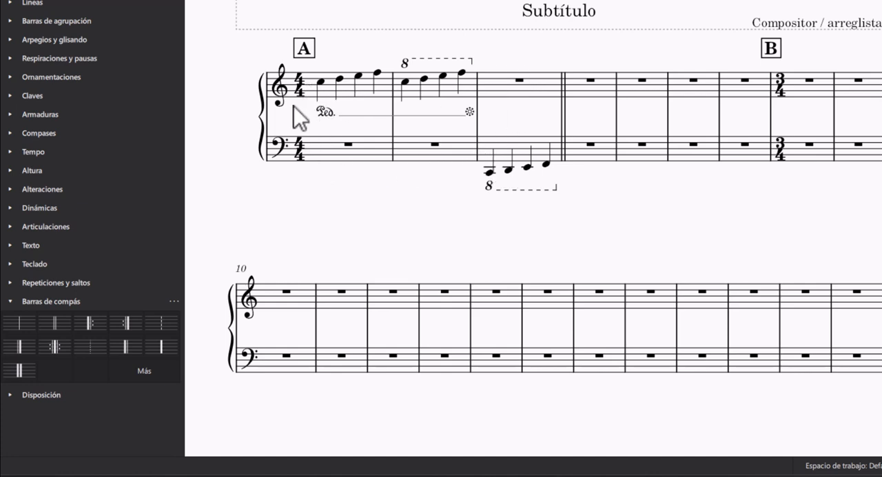
click(584, 87)
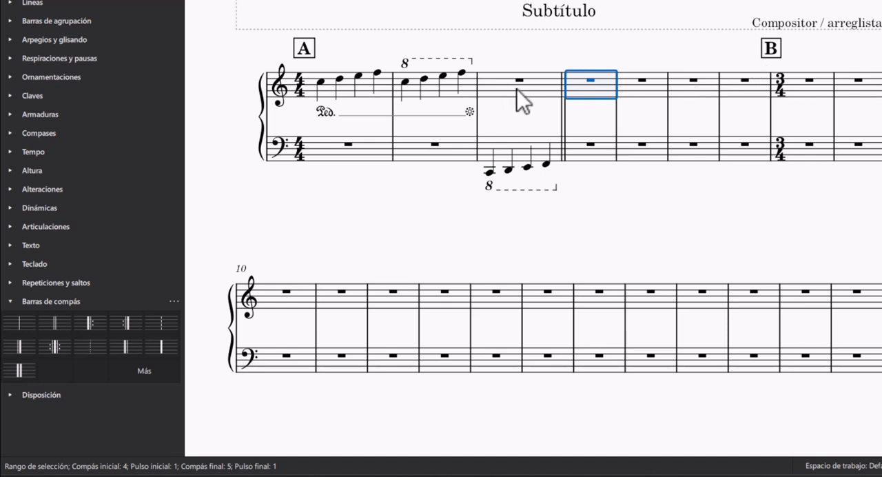
Step: Clear the selection, collapse the Barras de compás palette, and open the Disposición palette to examine its layout elements before collapsing it
key(Escape)
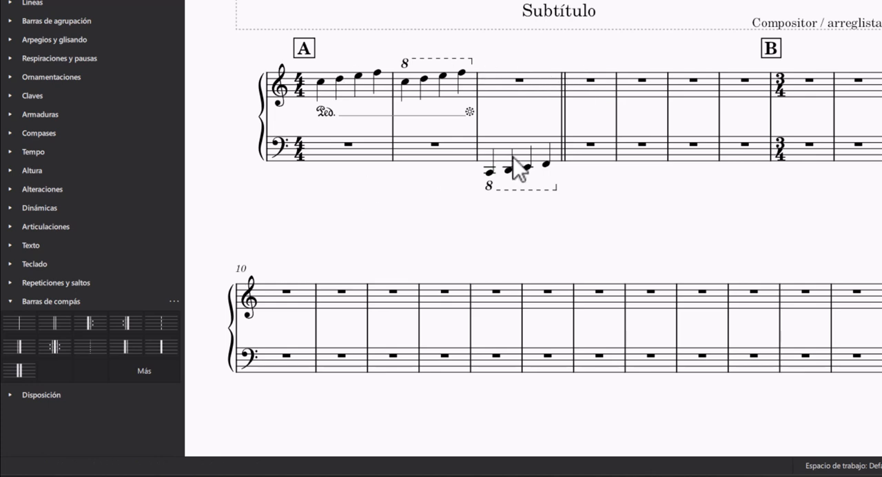
mouse_move(585, 101)
mouse_down()
mouse_move(592, 93)
mouse_move(591, 108)
mouse_up()
click(15, 301)
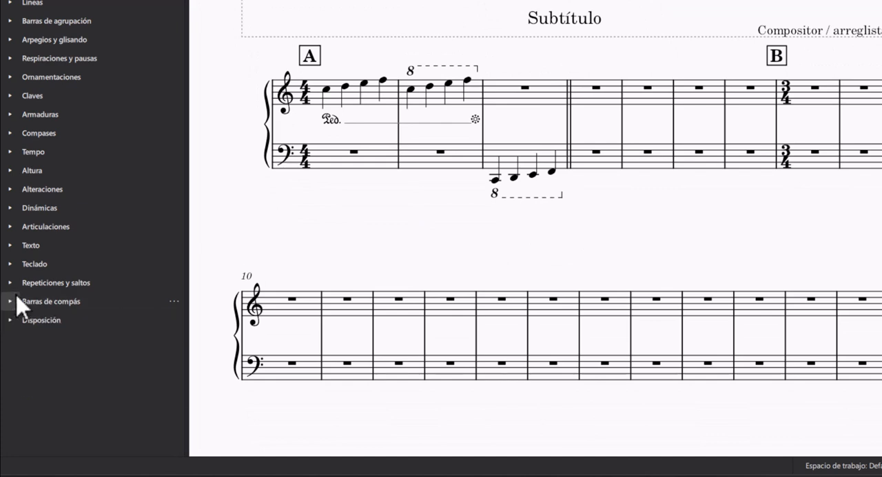
click(8, 320)
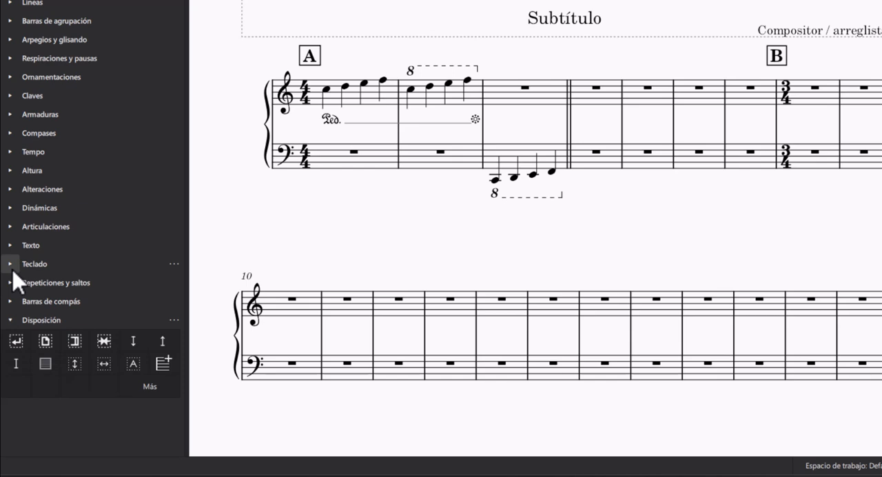
click(9, 320)
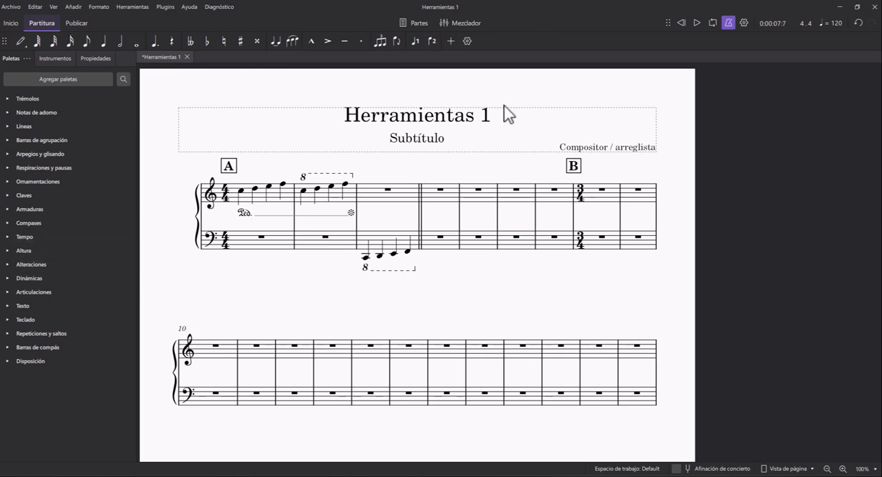
click(839, 4)
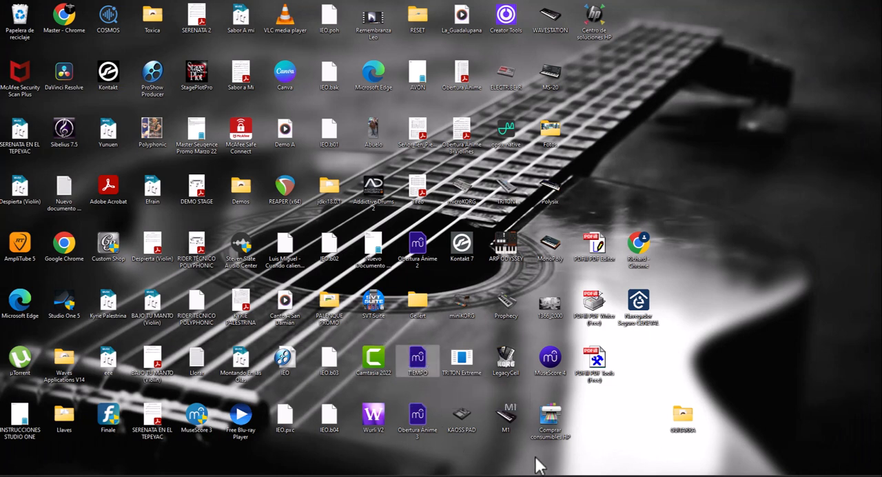
click(663, 475)
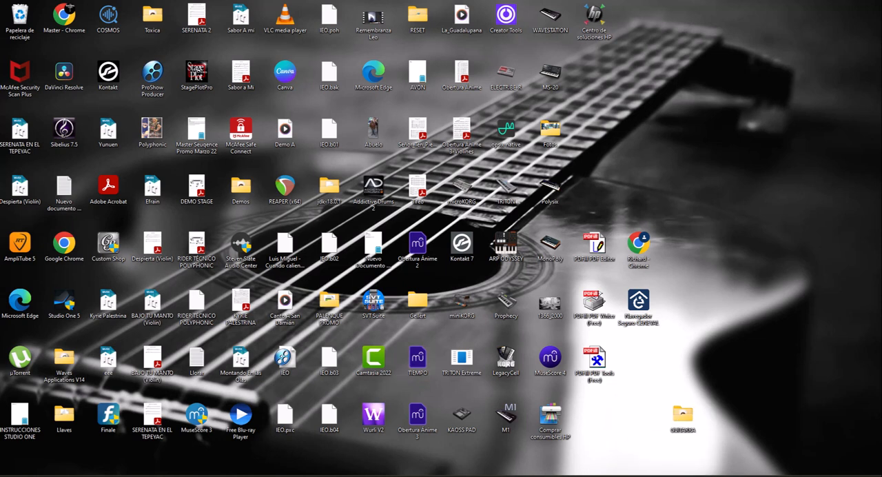
click(662, 475)
click(662, 476)
mouse_move(602, 475)
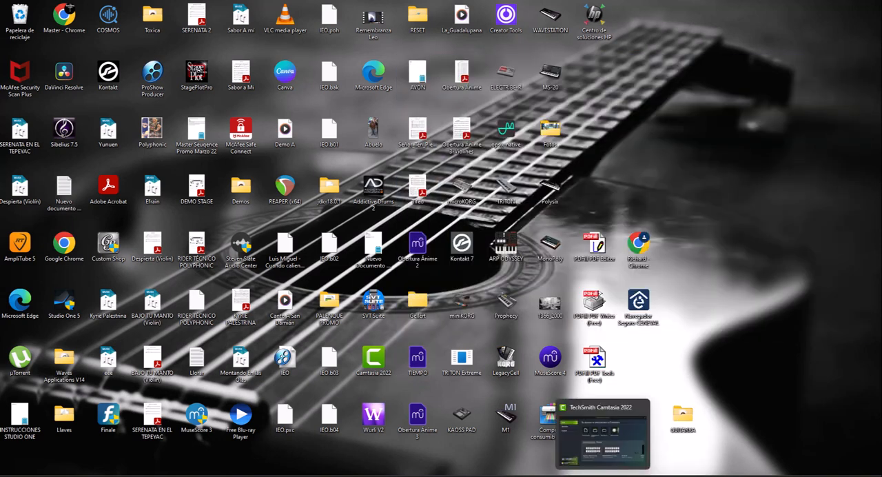
click(597, 470)
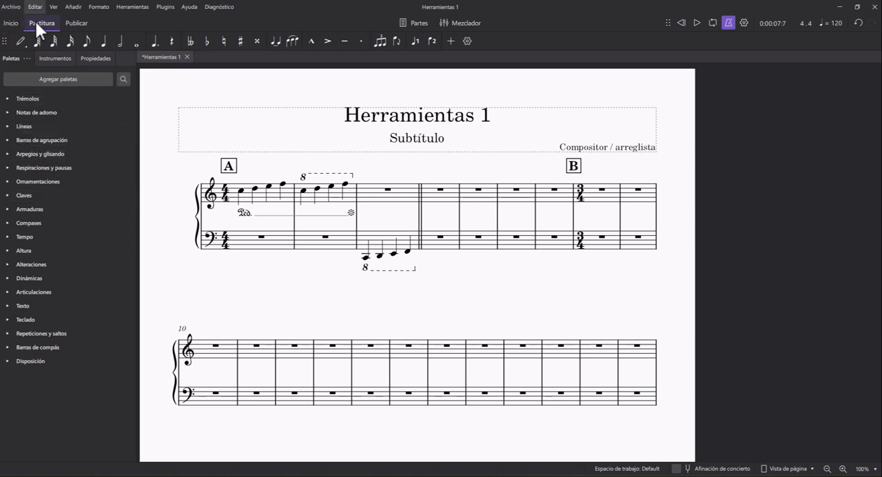
Step: Open the score export settings, examine the available file formats, and close them without exporting
click(11, 7)
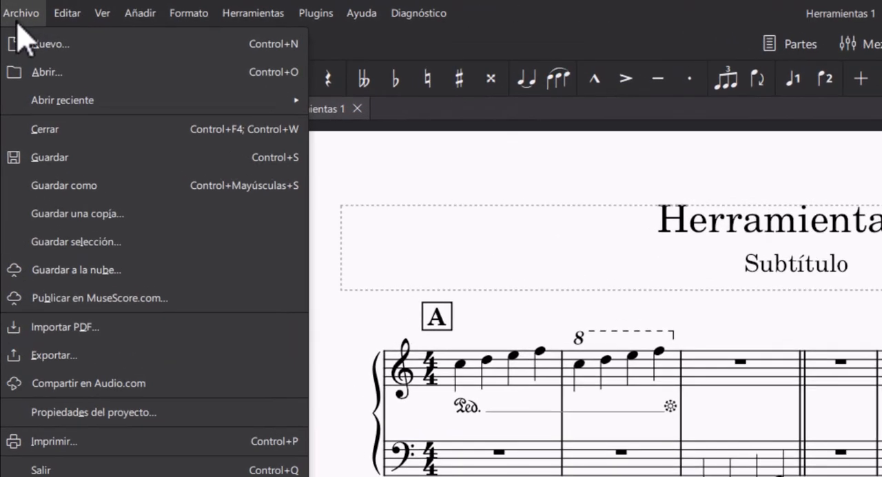
click(33, 364)
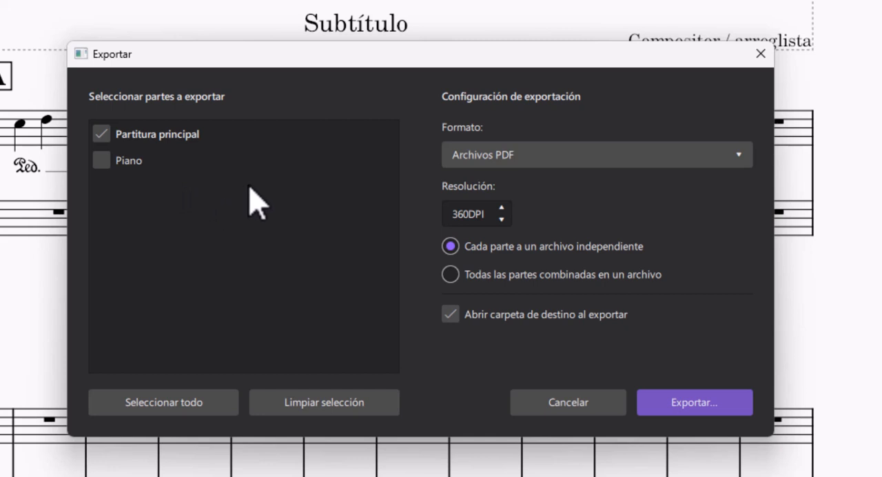
click(551, 165)
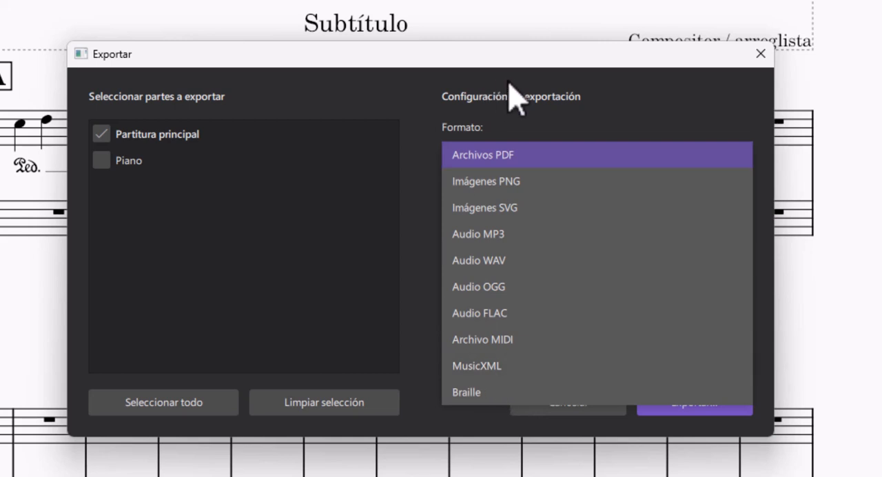
click(759, 55)
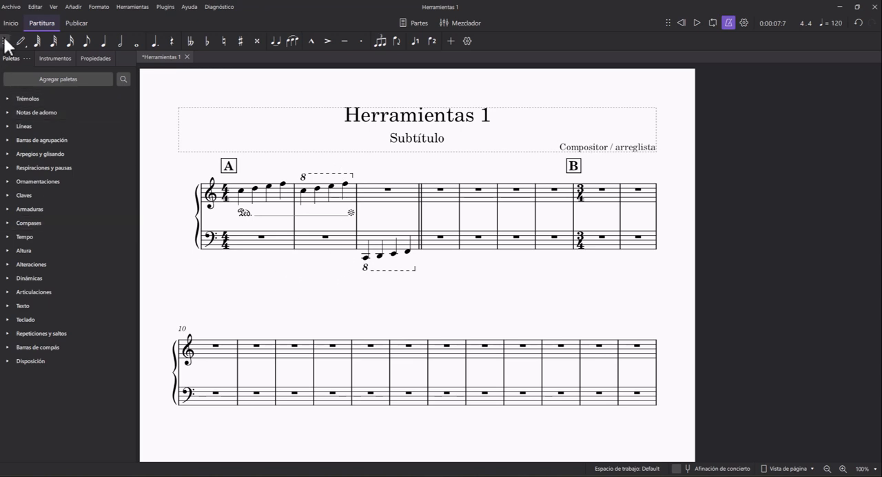
Step: Go through the PDF export of the main score as far as choosing the destination for "Herramientas 1", and cancel it
click(10, 7)
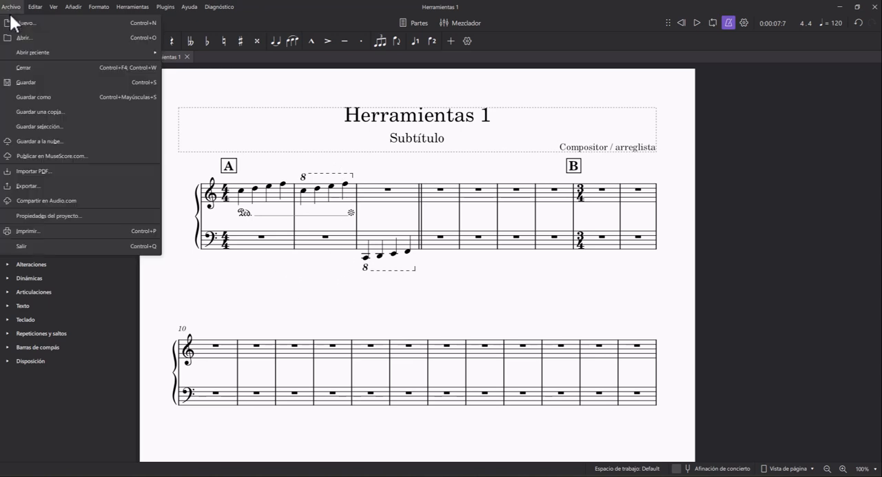
click(23, 187)
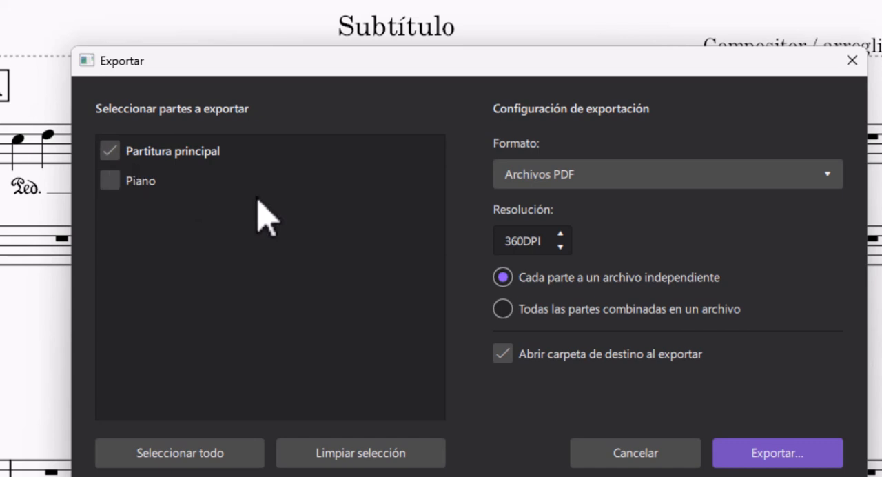
click(756, 455)
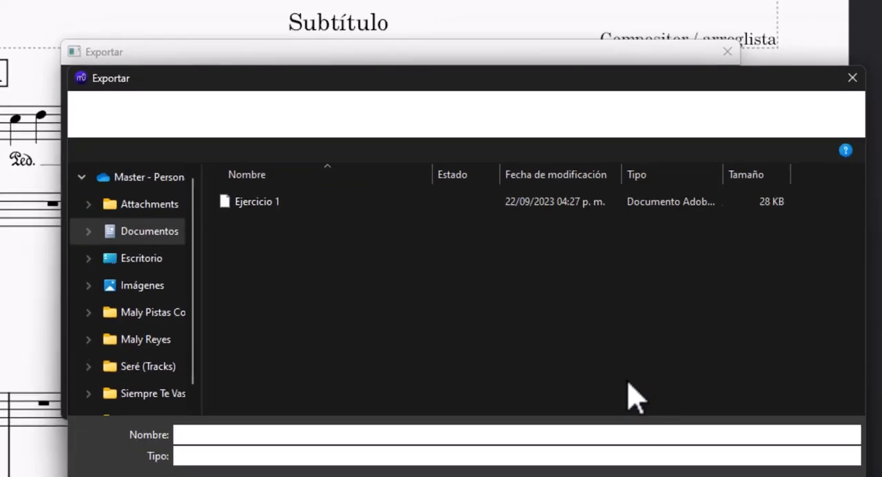
drag(417, 81, 274, 1)
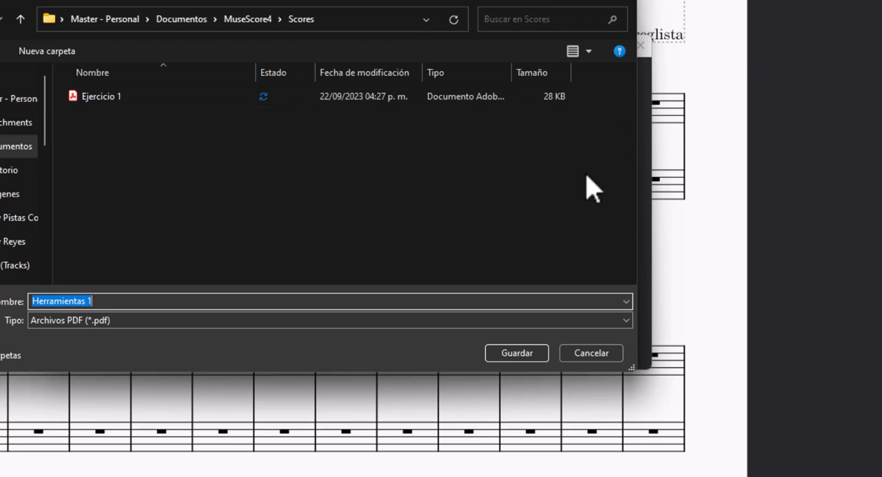
click(619, 0)
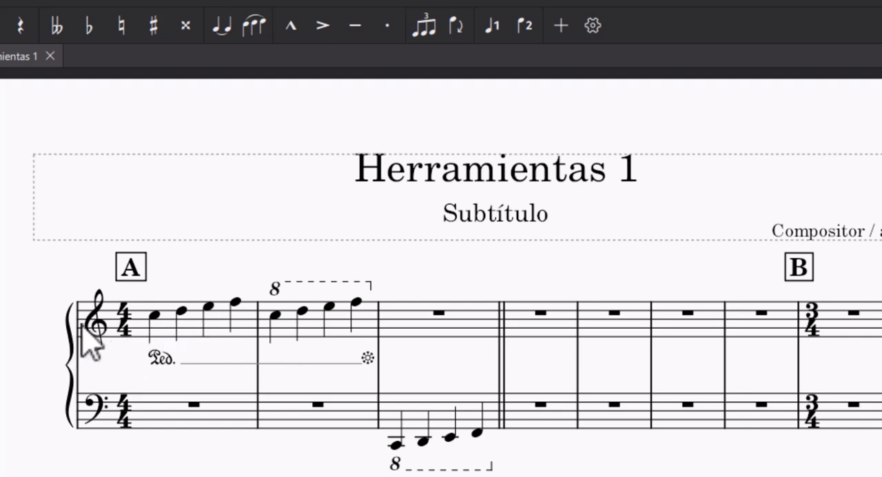
Step: Enter the quarter notes E, F, G and A in voice 2 below the melody in the first measure's upper staff
click(217, 327)
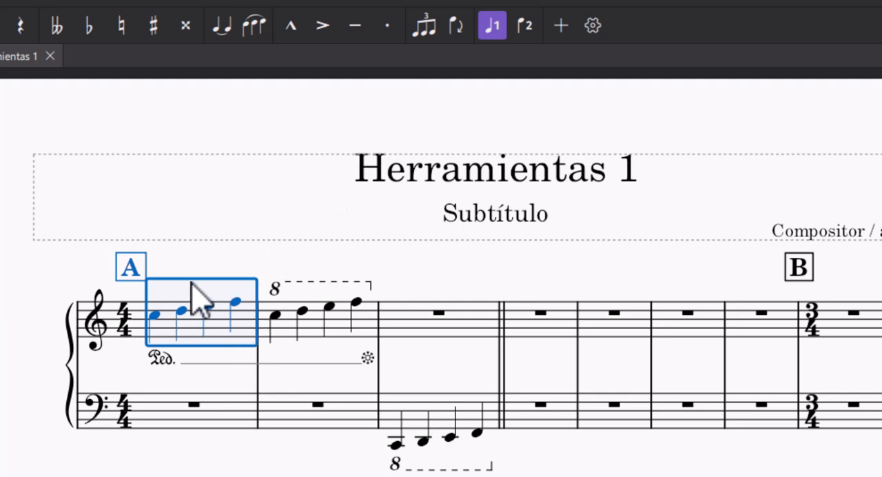
key(n)
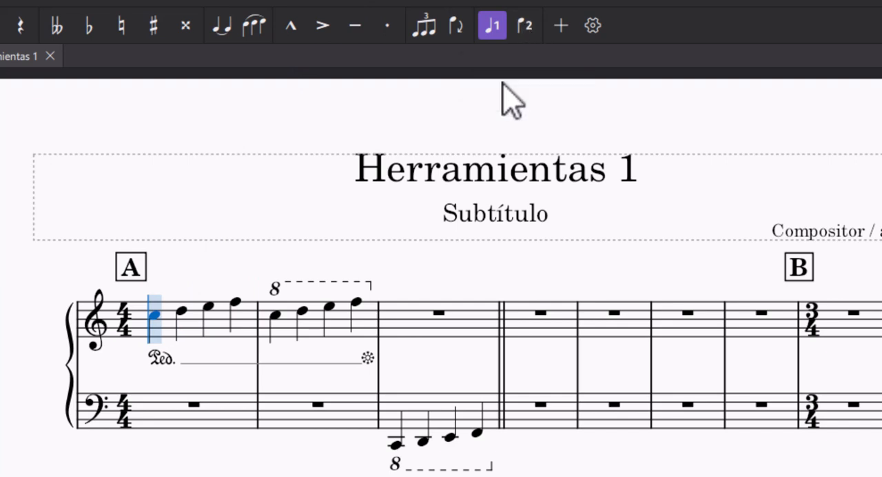
click(529, 27)
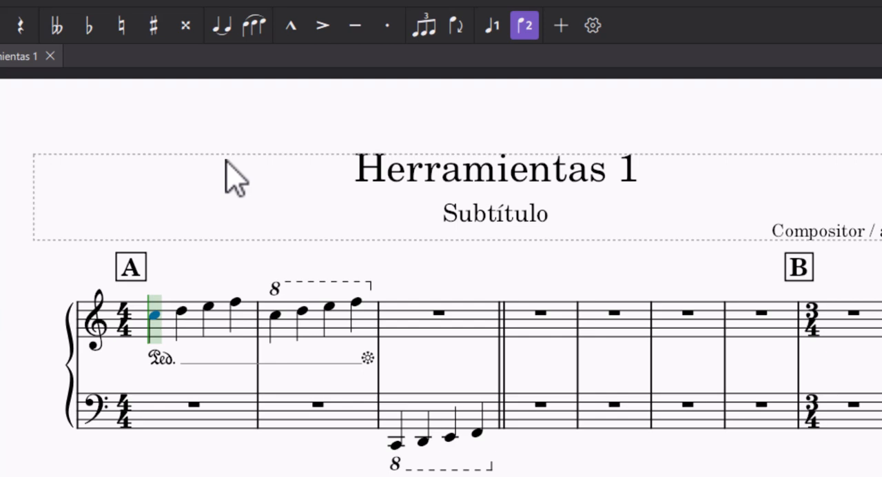
key(e)
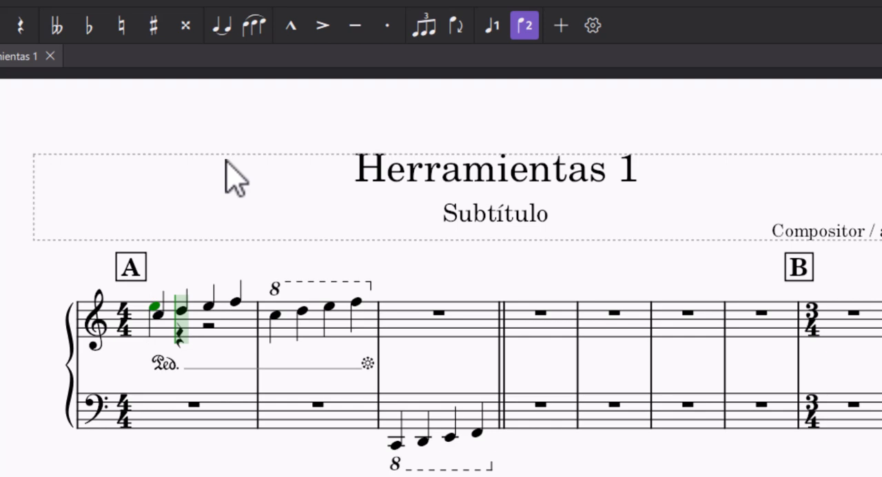
key(ctrl+Down)
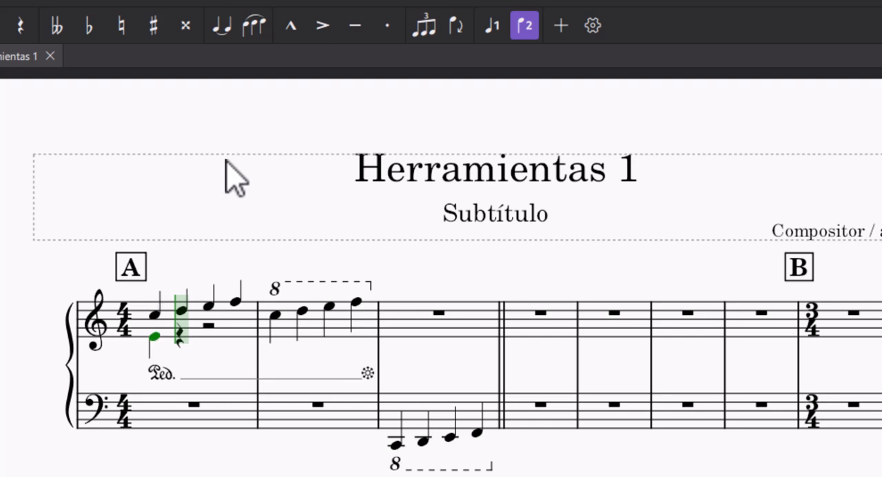
key(f)
key(g)
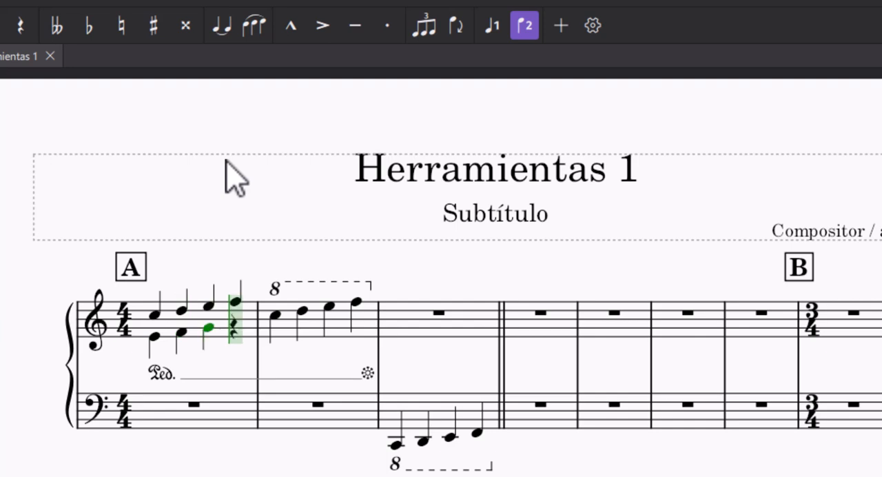
key(a)
key(Escape)
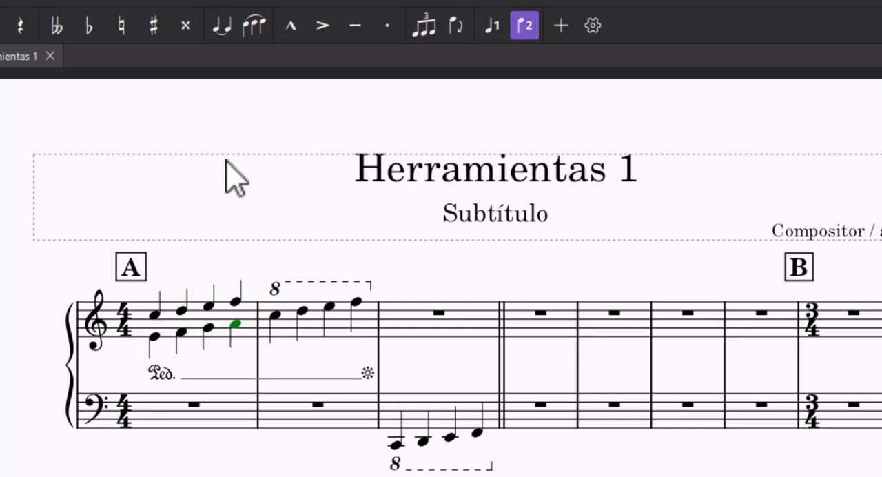
key(Escape)
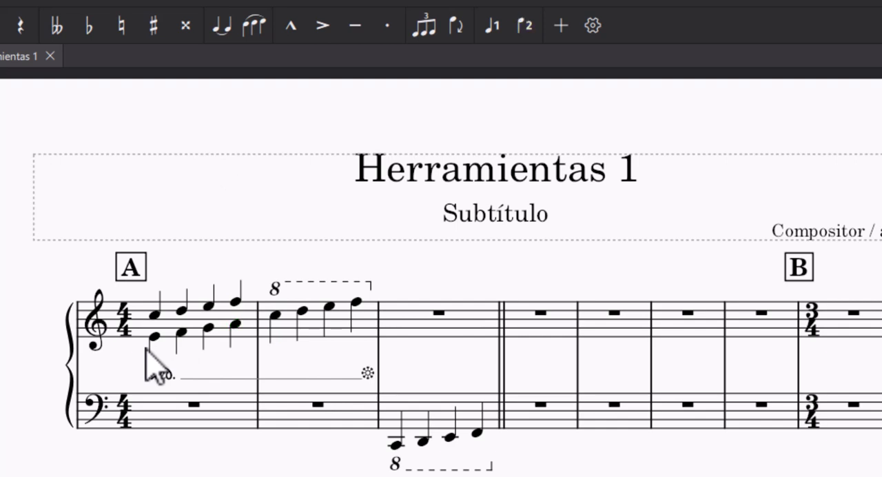
Step: Add a half note E followed by eighth notes E and F in voice 2 of the second measure's upper staff
click(284, 330)
click(283, 330)
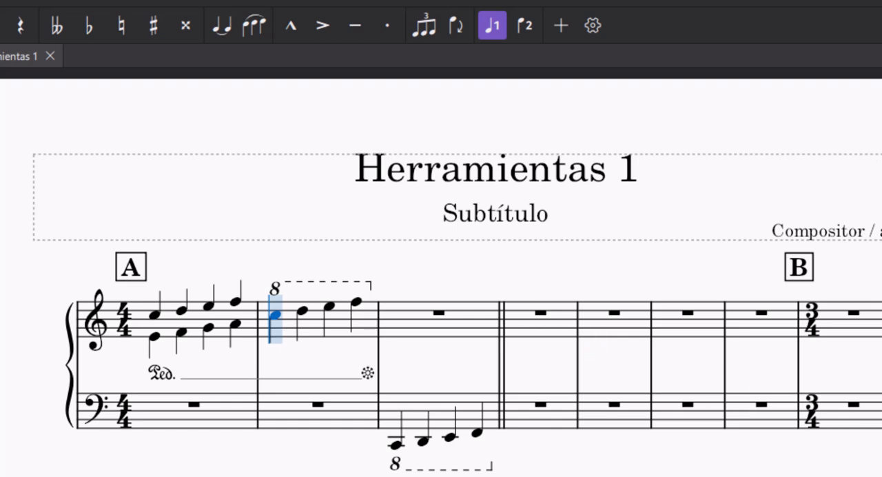
click(524, 28)
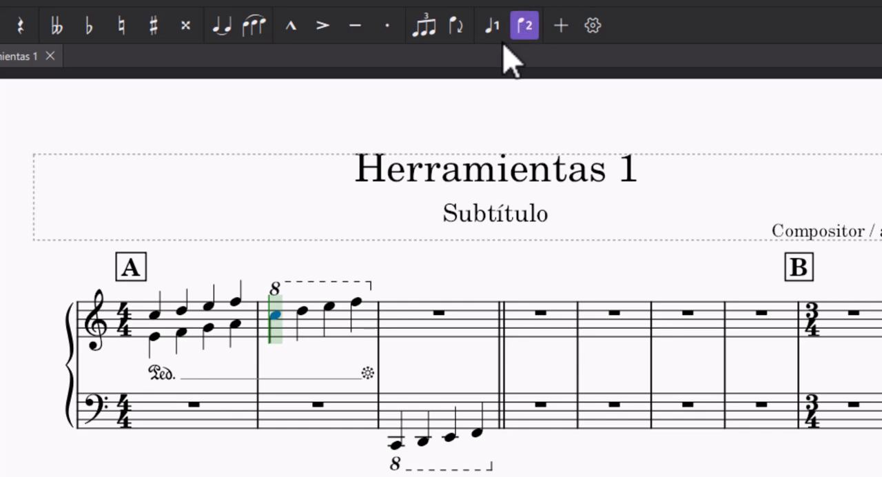
key(e)
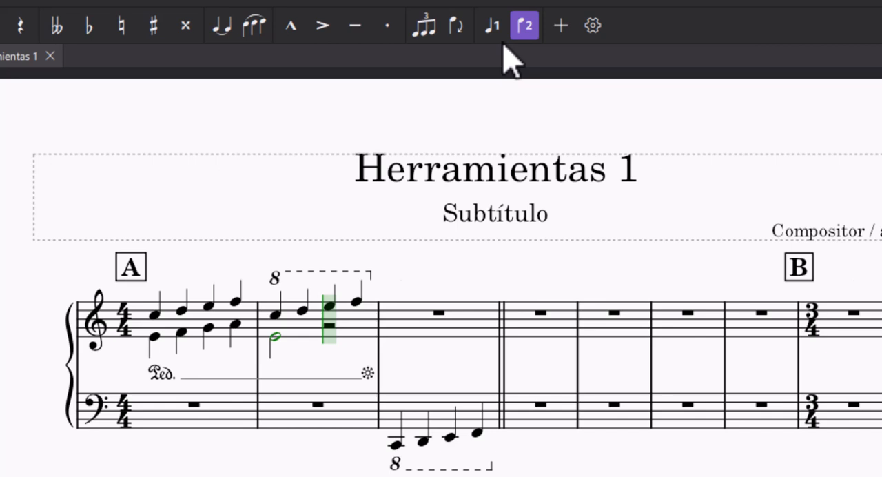
key(3)
key(e)
key(f)
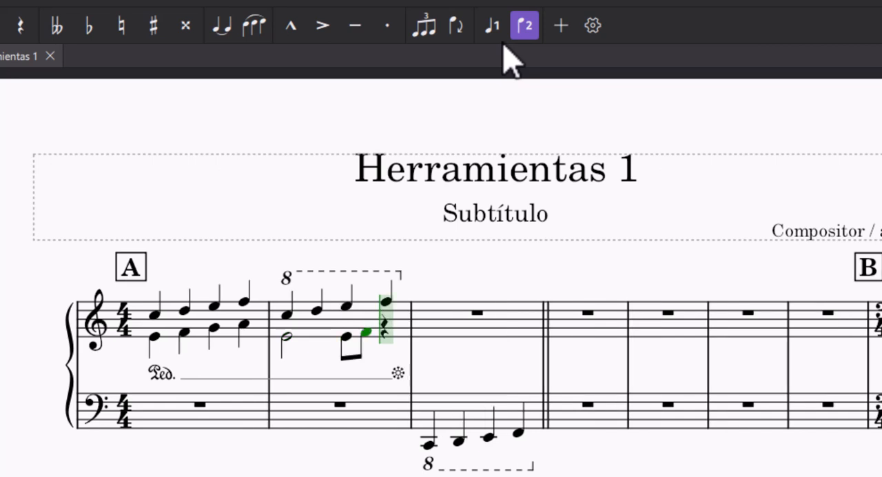
key(Escape)
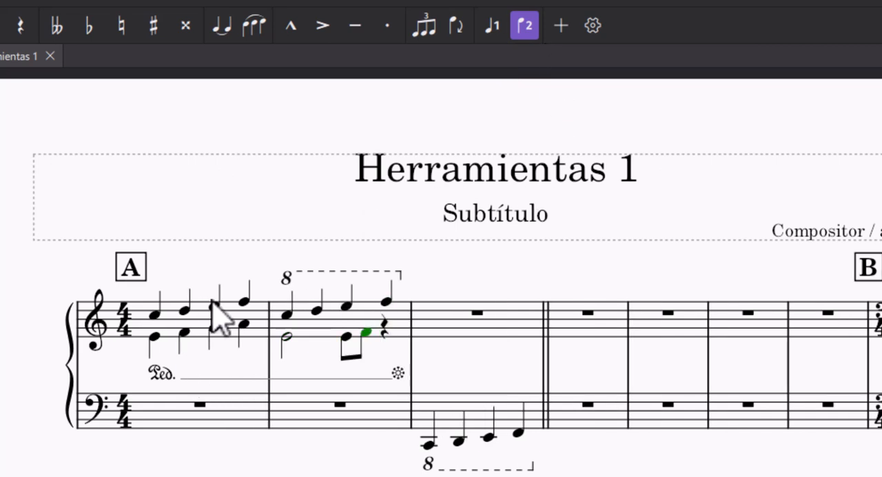